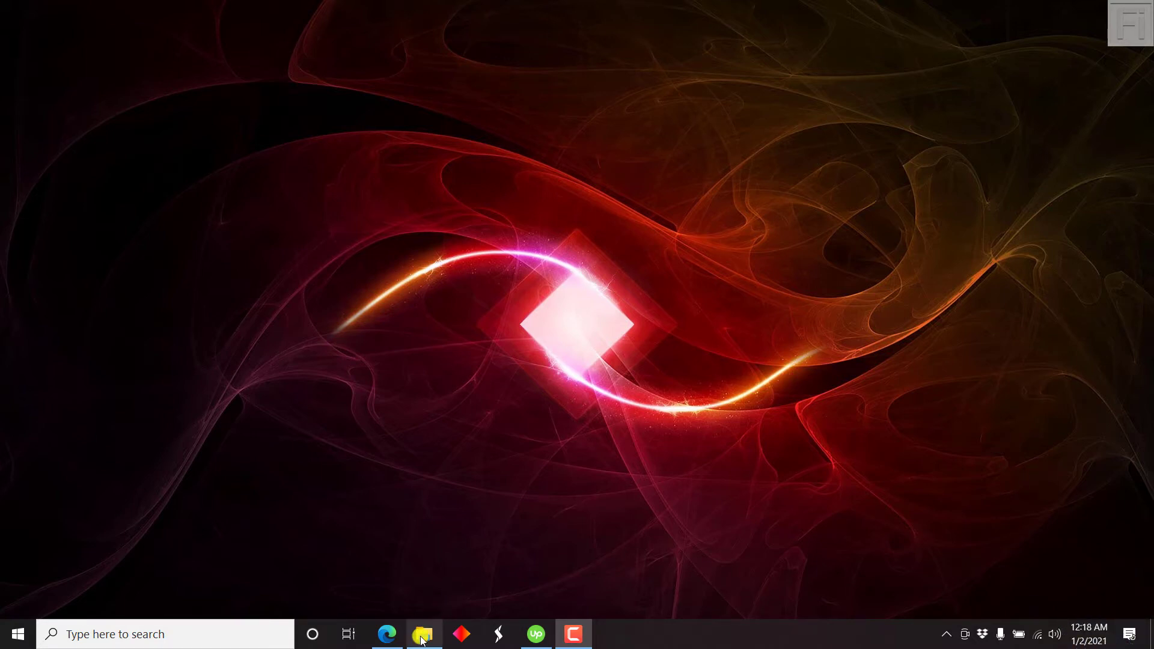
Open the folder holding the source video, launch Descript, and bring its project browser in front of the folder window.
{"action": "left_click", "coordinate": [422, 632]}
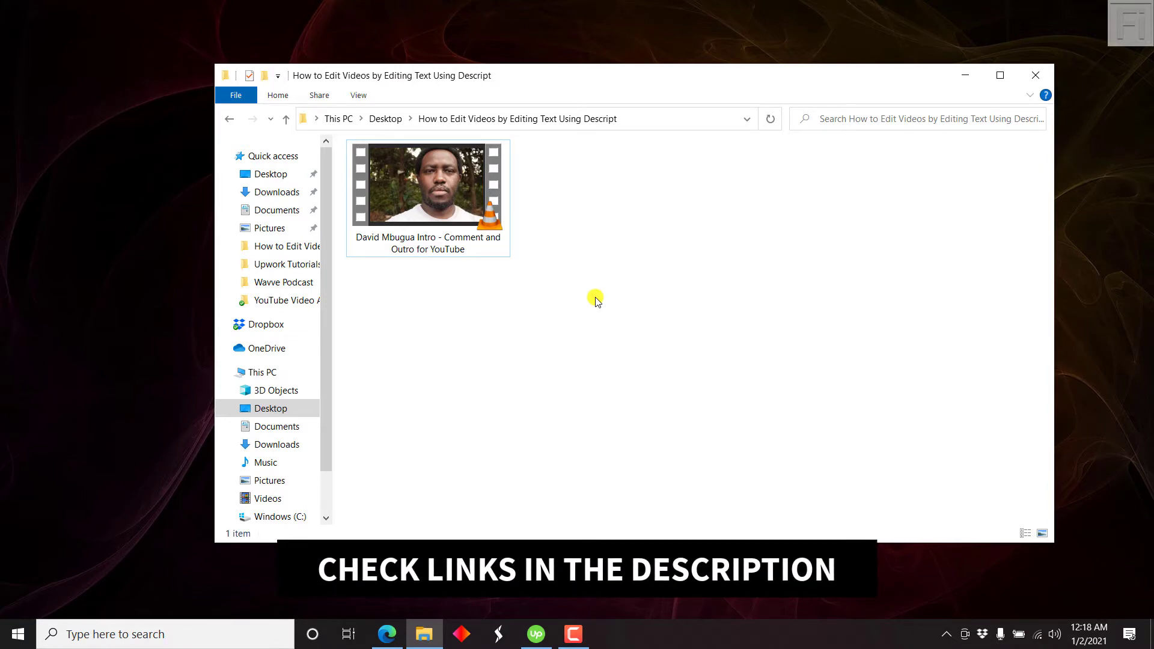
{"action": "left_click", "coordinate": [142, 634]}
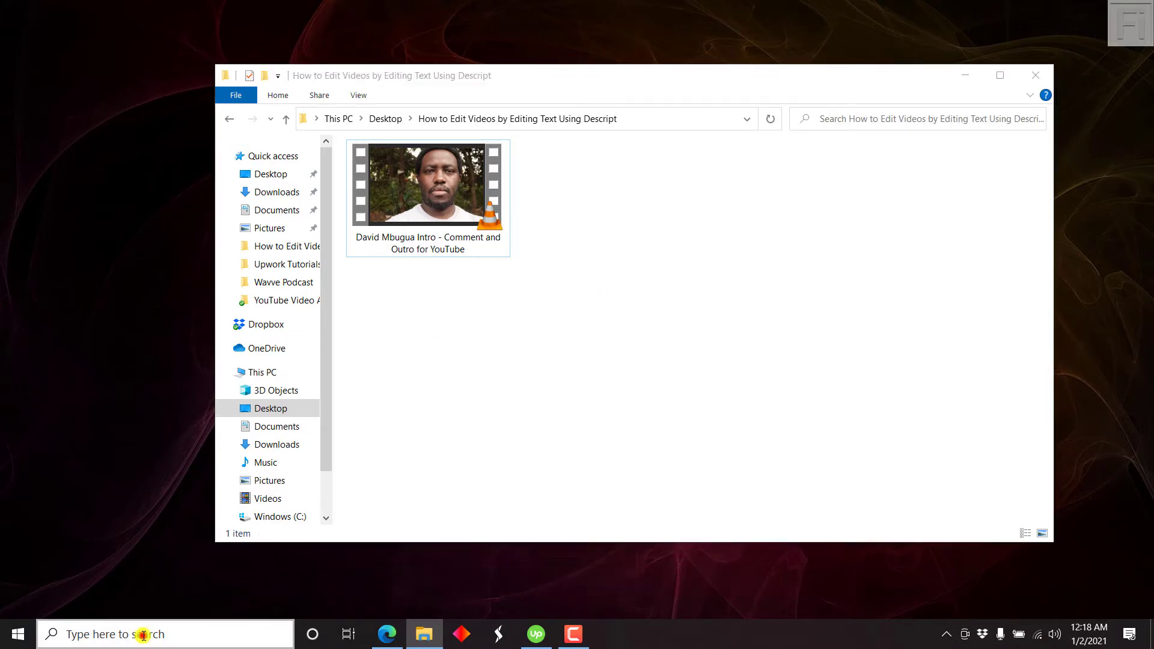
{"action": "type", "text": "des"}
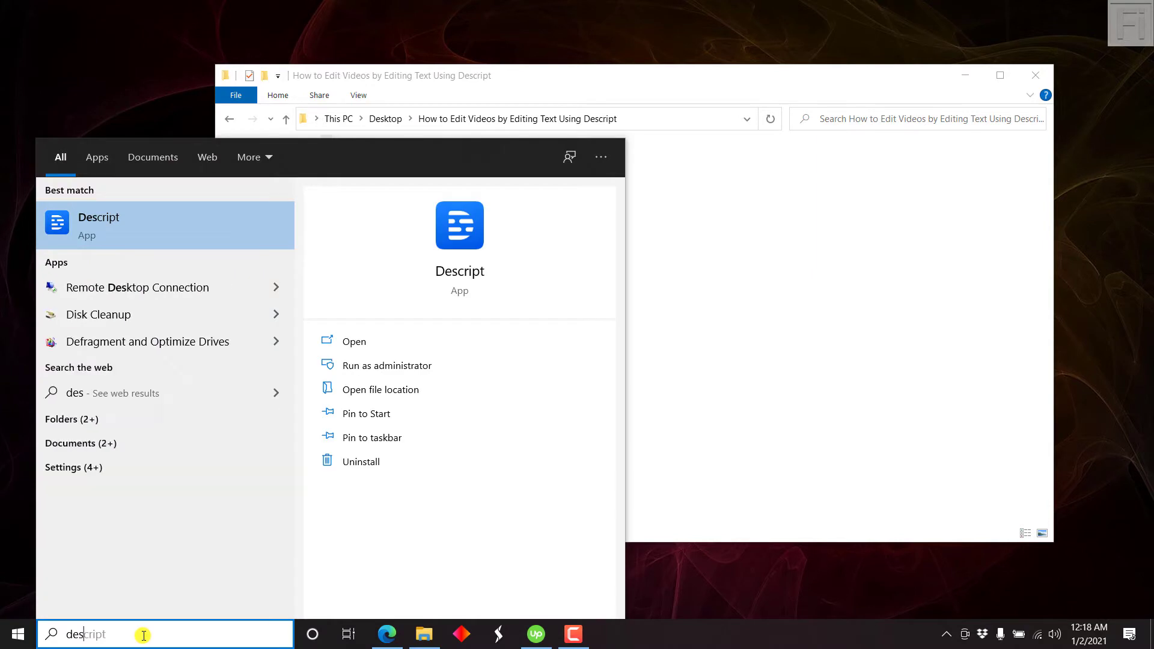
{"action": "left_click", "coordinate": [106, 229]}
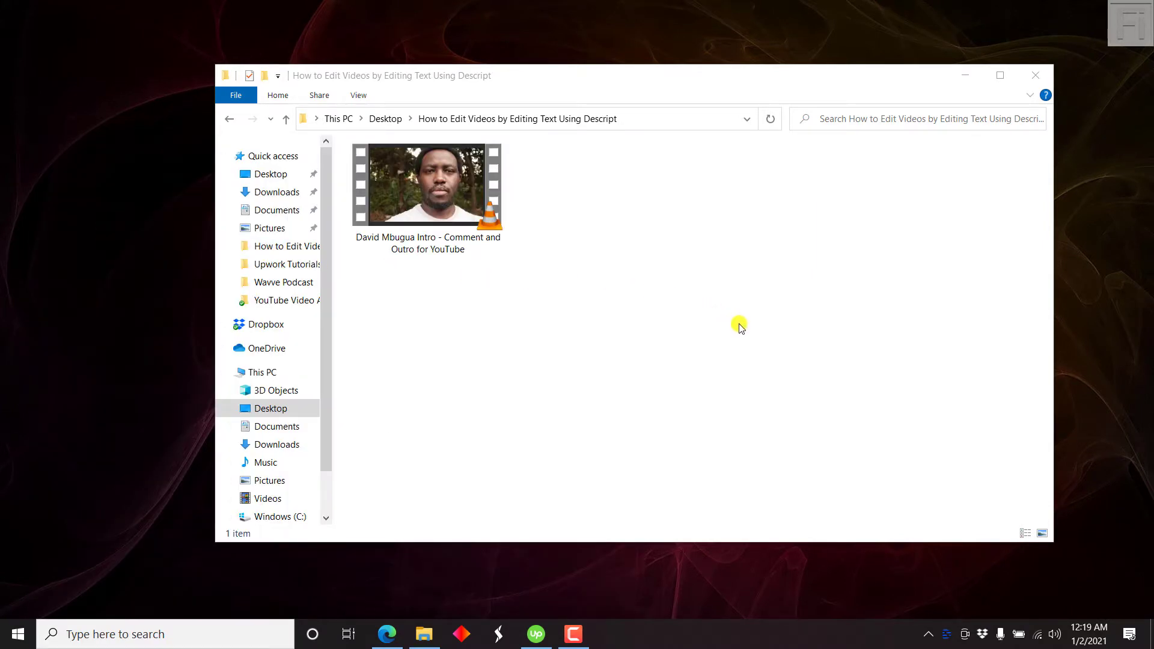
{"action": "left_click", "coordinate": [713, 326]}
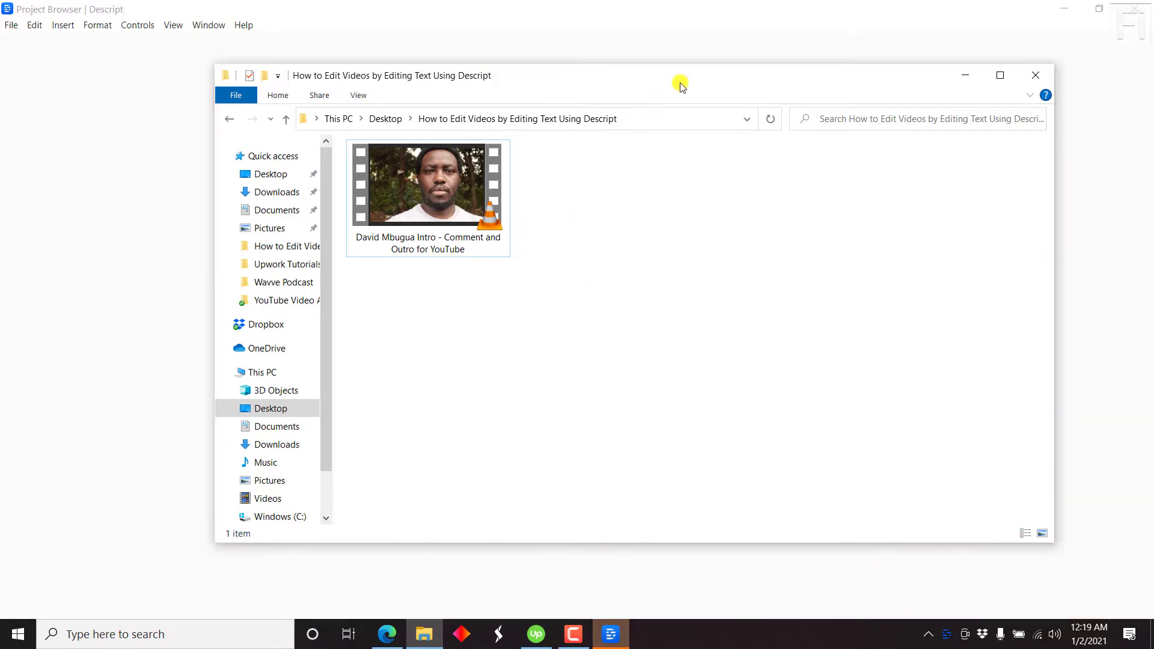
{"action": "left_click_drag", "start_coordinate": [661, 78], "coordinate": [791, 148]}
{"action": "left_click", "coordinate": [709, 20]}
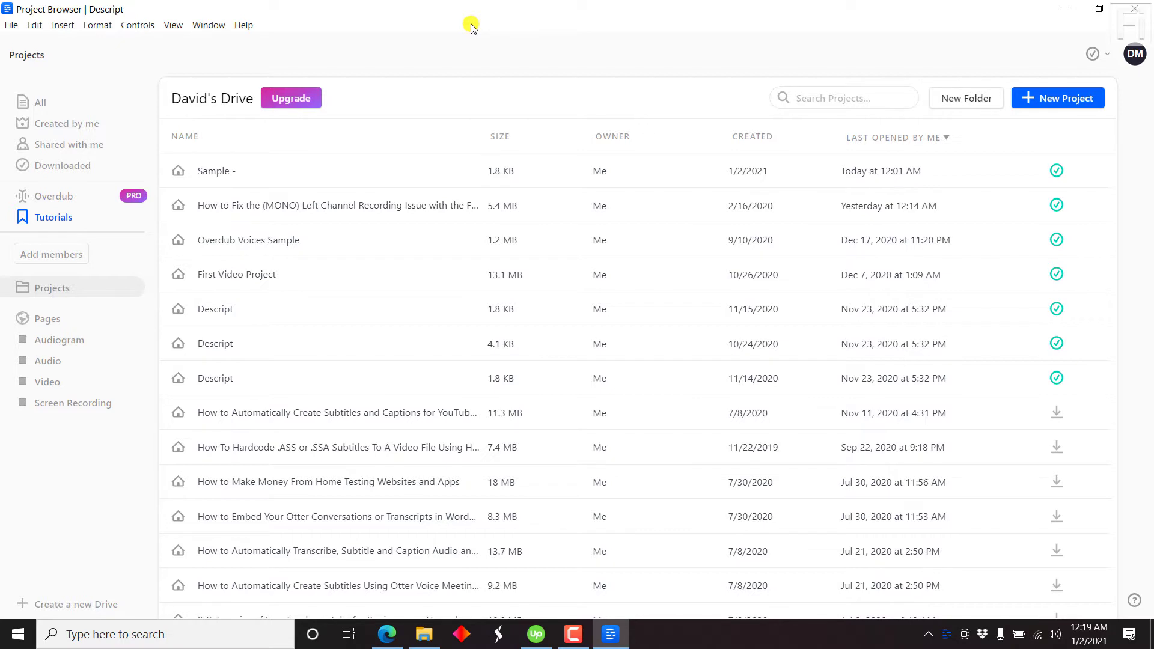
Create a new project named "Edit Video by Editing Text" in the current drive.
{"action": "left_click", "coordinate": [1055, 98]}
{"action": "type", "text": "E"}
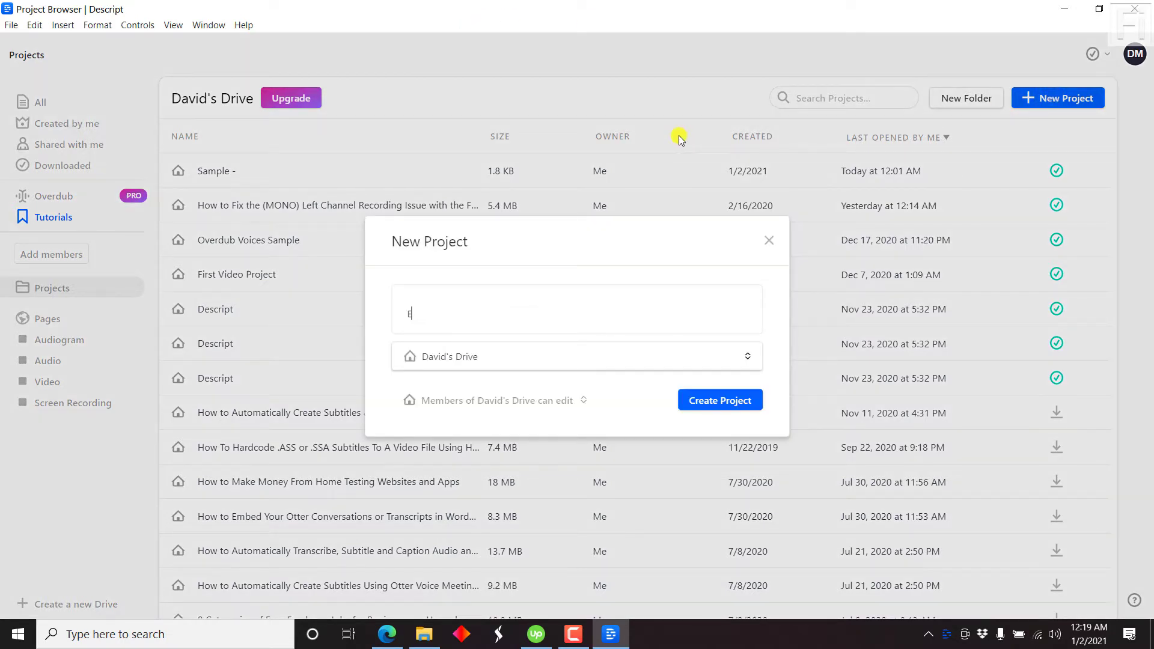
{"action": "type", "text": "dit VIdeo by Editing Text"}
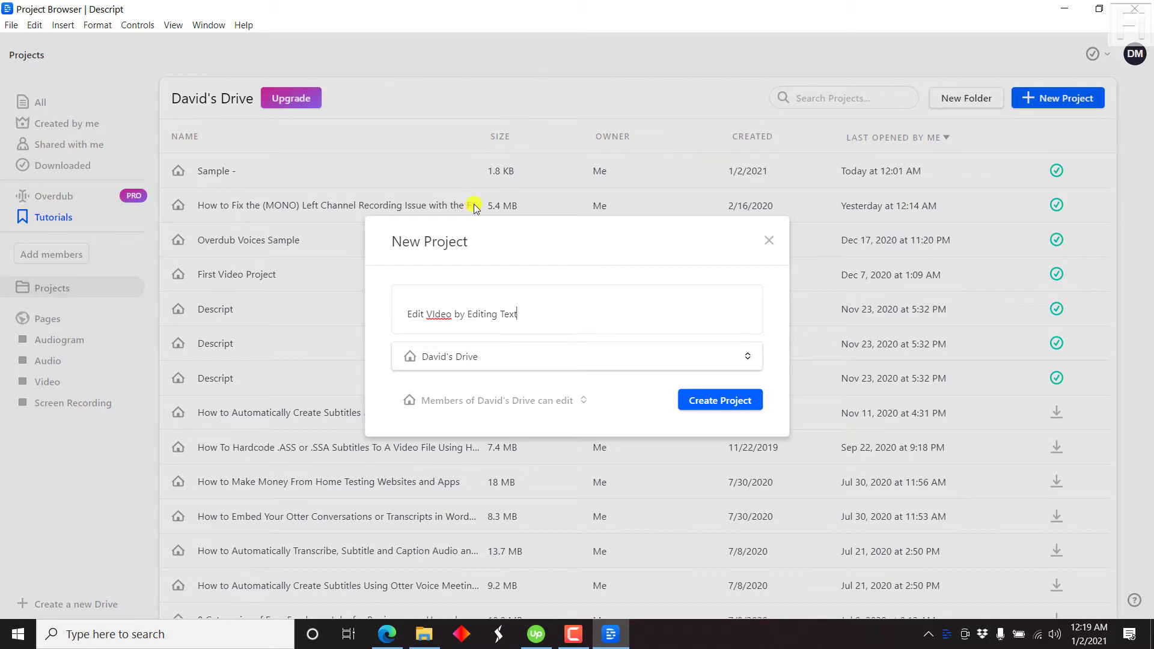
{"action": "left_click", "coordinate": [434, 317]}
{"action": "key", "text": "BackSpace"}
{"action": "type", "text": "i"}
{"action": "left_click", "coordinate": [728, 400]}
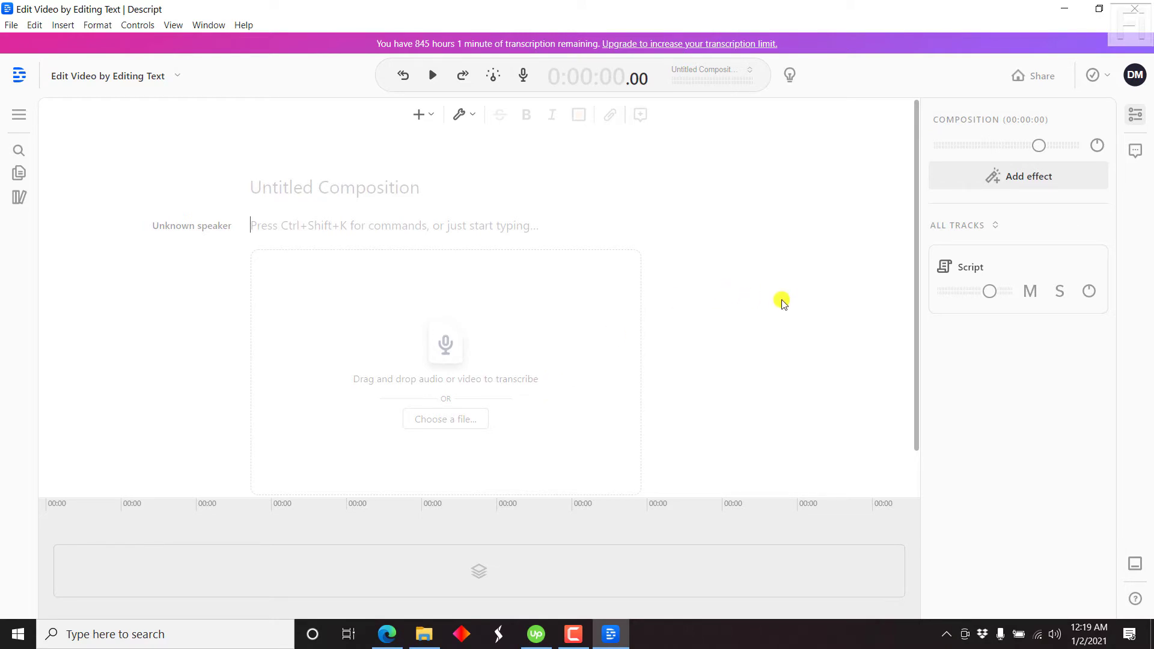
Import the intro, comment and outro video from its desktop folder into the empty composition.
{"action": "left_click", "coordinate": [424, 634]}
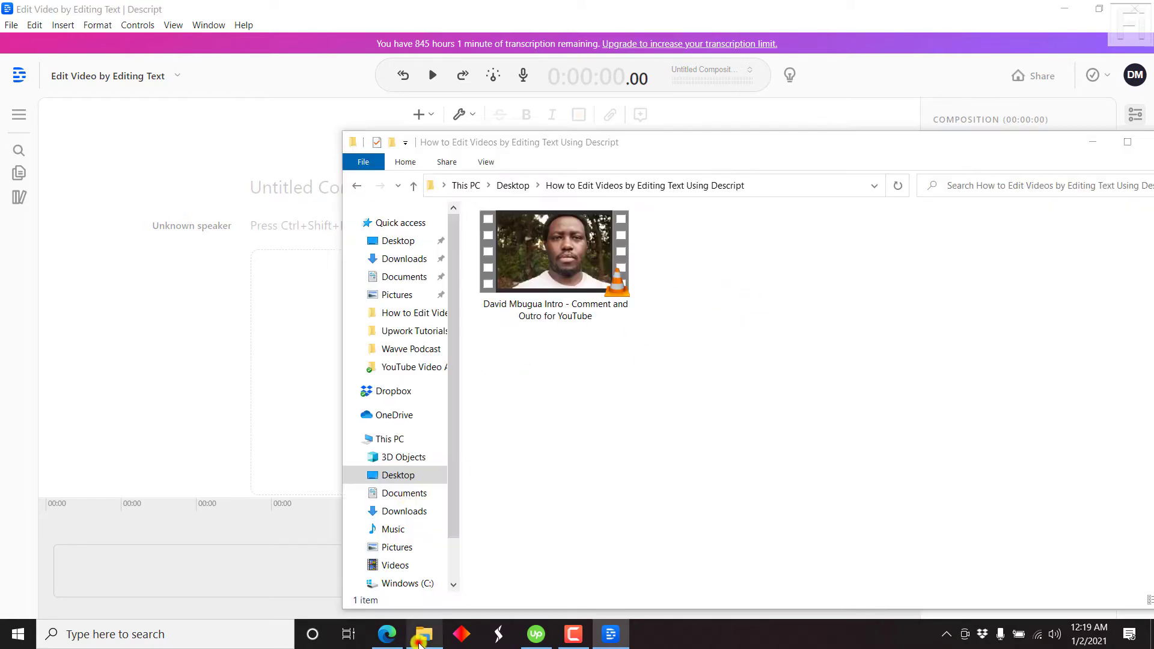
{"action": "left_click_drag", "start_coordinate": [649, 150], "coordinate": [809, 114]}
{"action": "left_click", "coordinate": [698, 211]}
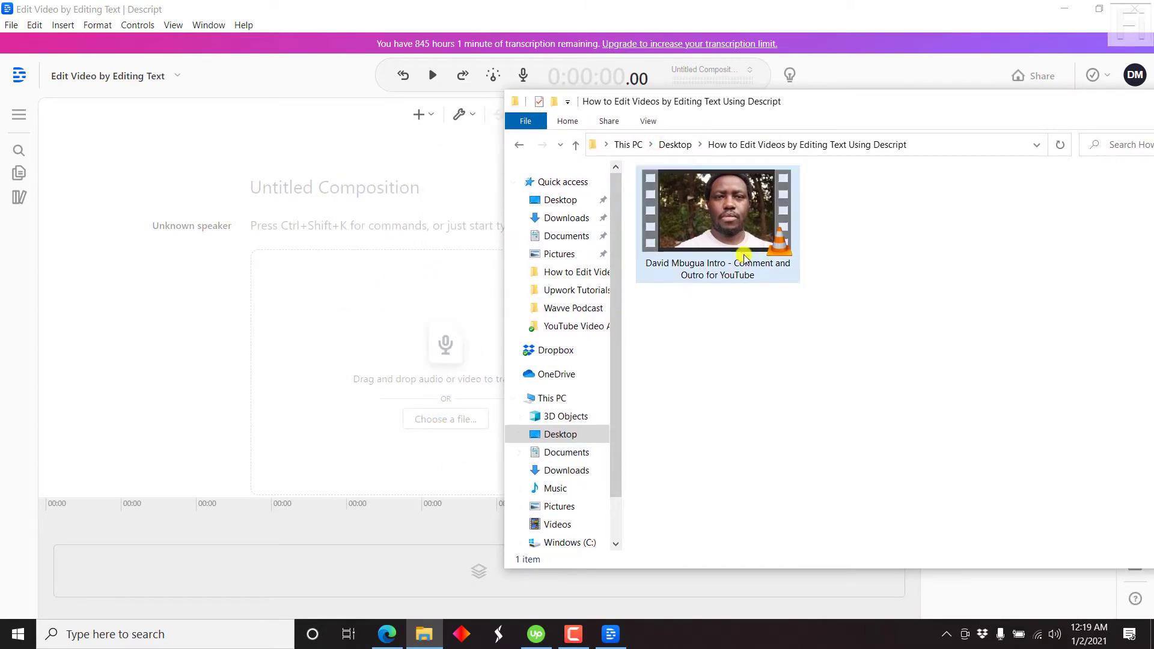
{"action": "left_click_drag", "start_coordinate": [714, 222], "coordinate": [421, 346]}
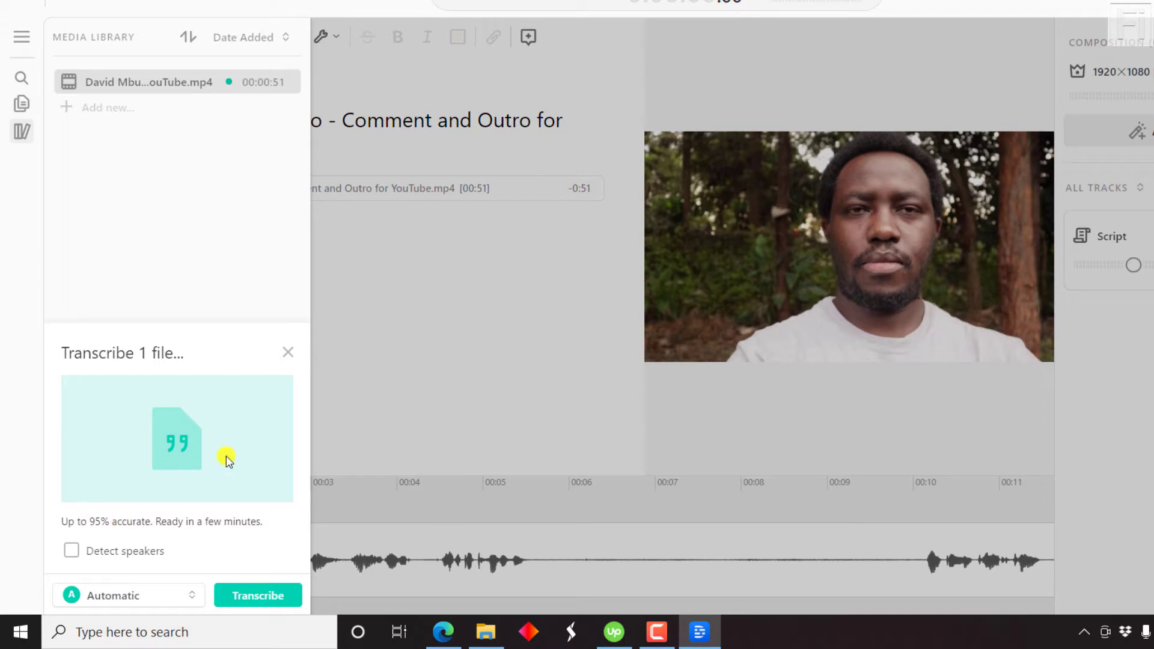
Transcribe the imported video with the Automatic transcription option, leaving speaker detection off.
{"action": "left_click", "coordinate": [188, 586]}
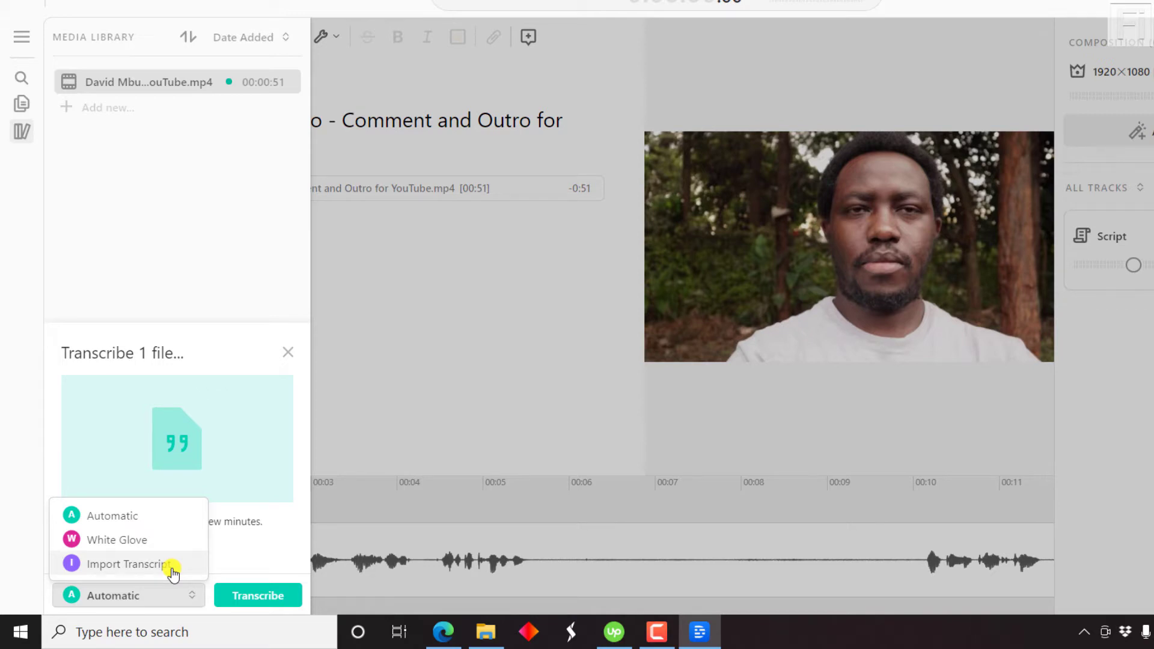
{"action": "left_click", "coordinate": [119, 516]}
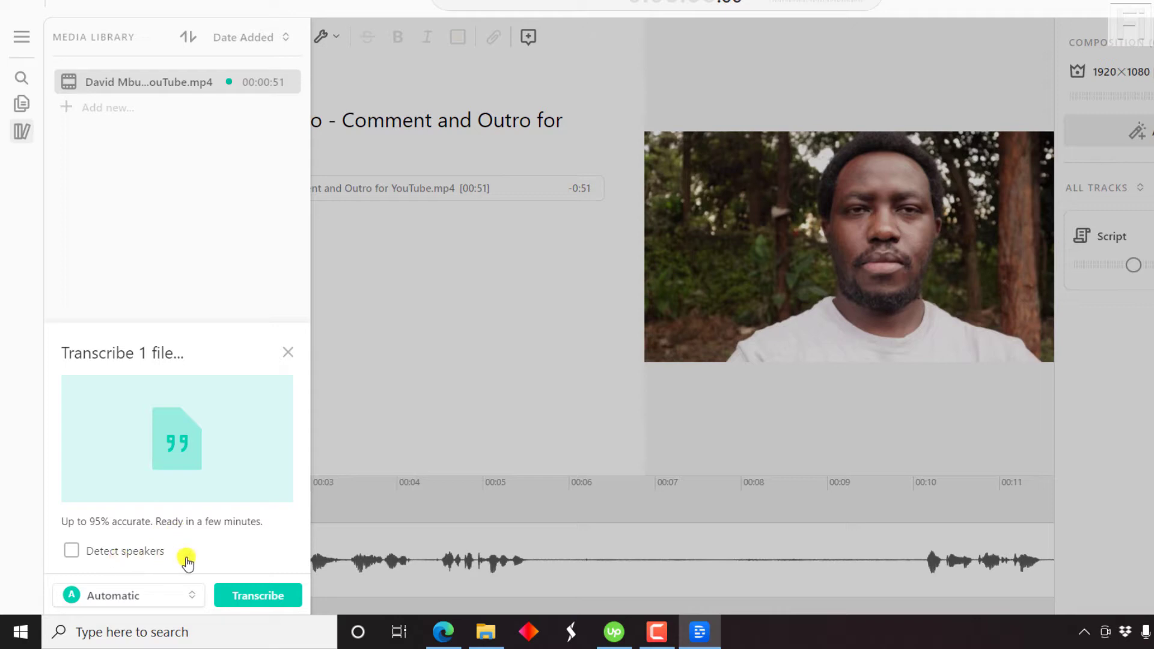
{"action": "left_click", "coordinate": [267, 597]}
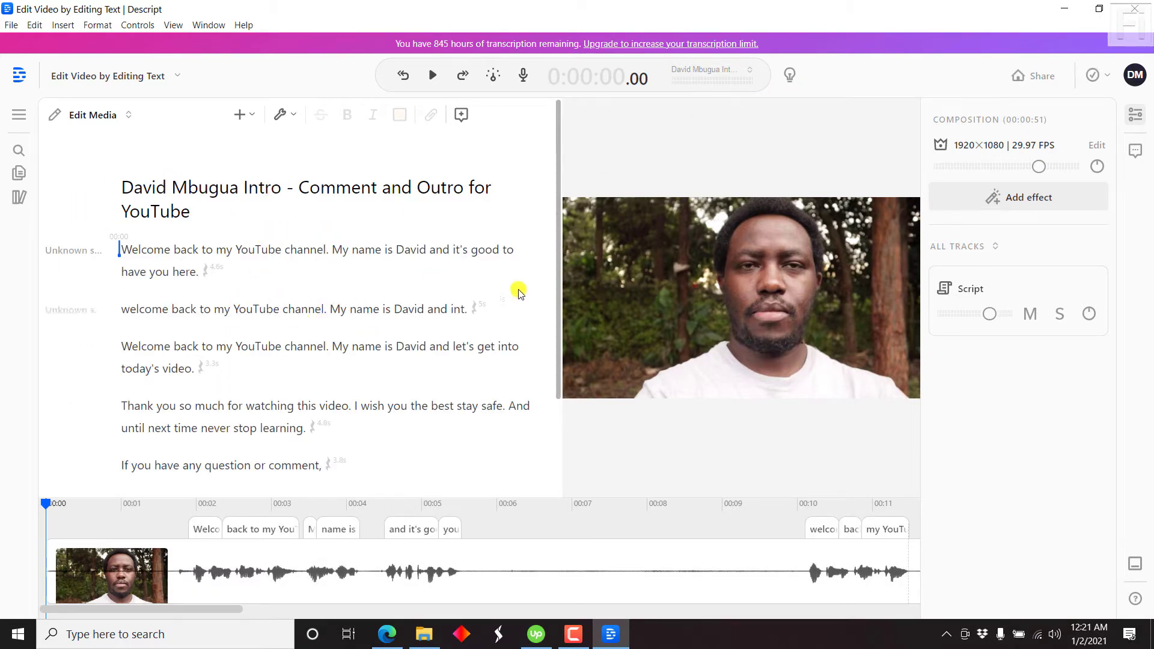
Widen the script area and play the transcribed video from the start through the third welcome line.
{"action": "left_click_drag", "start_coordinate": [560, 181], "coordinate": [713, 165]}
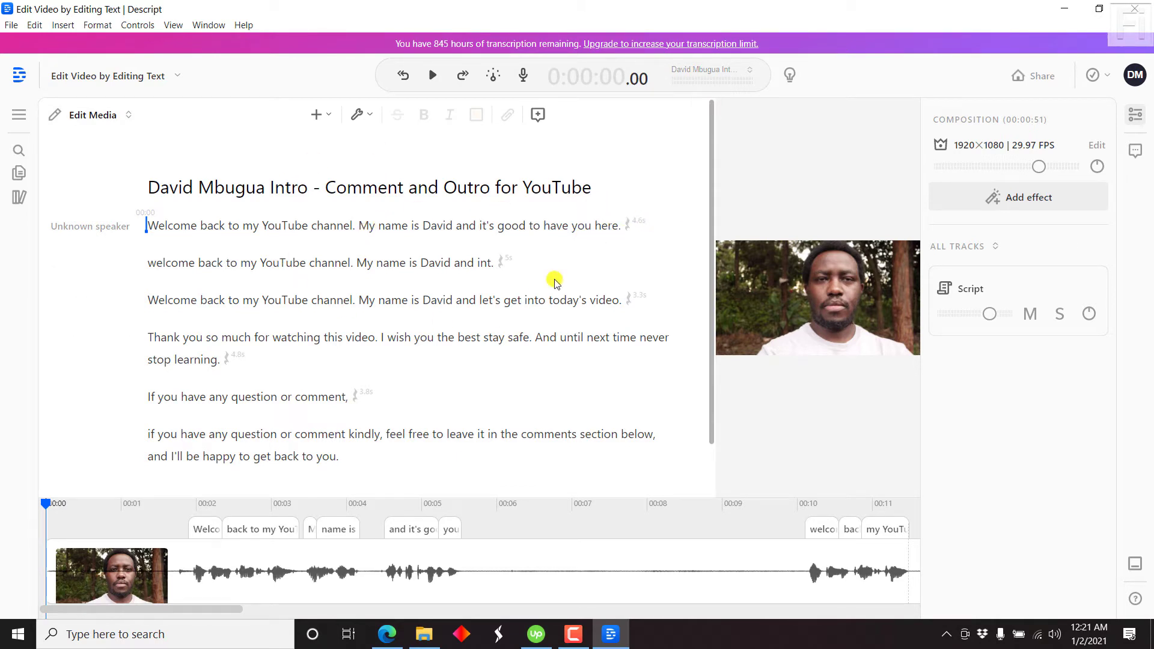
{"action": "left_click", "coordinate": [136, 230]}
{"action": "left_click", "coordinate": [147, 232]}
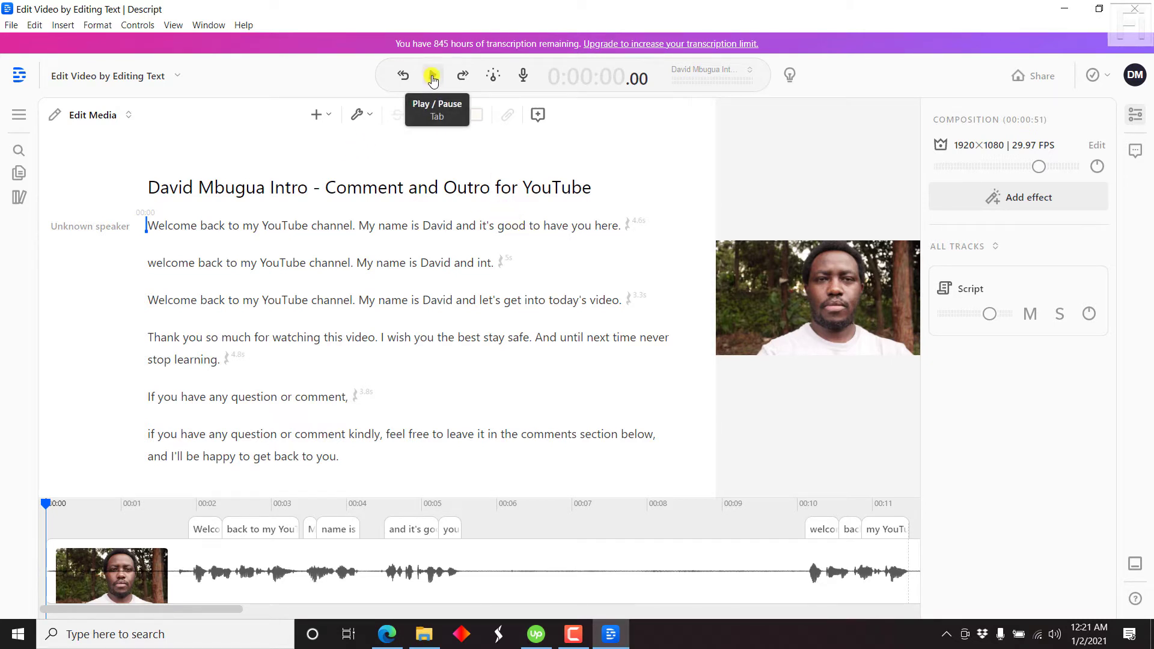
{"action": "left_click", "coordinate": [431, 77]}
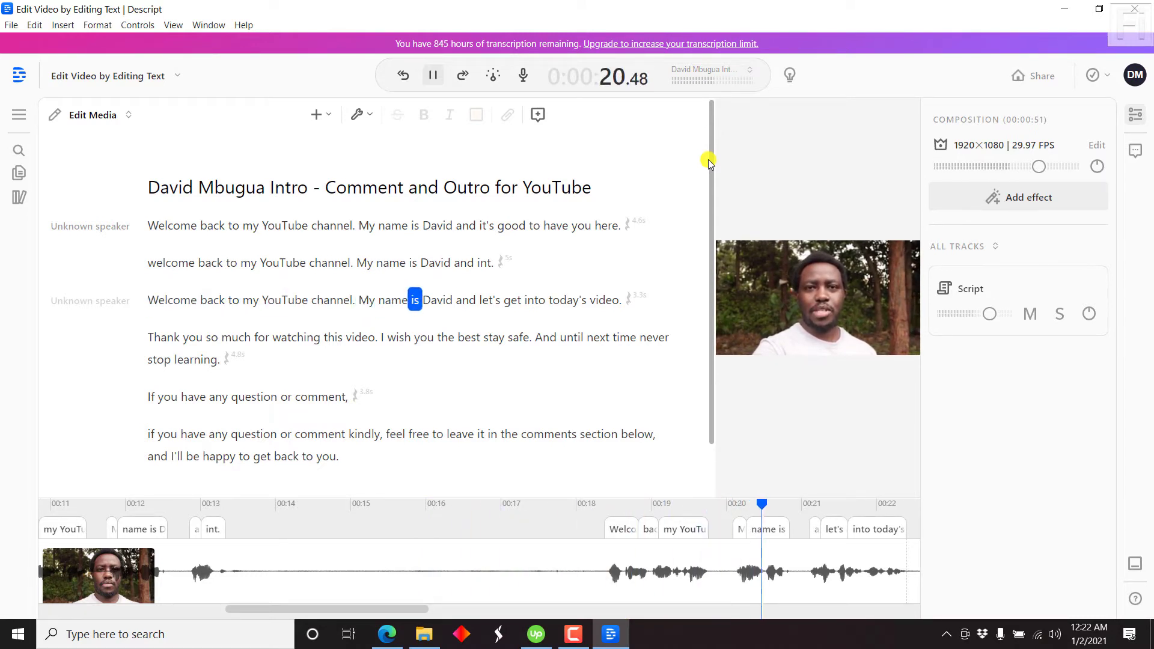
{"action": "left_click", "coordinate": [432, 75]}
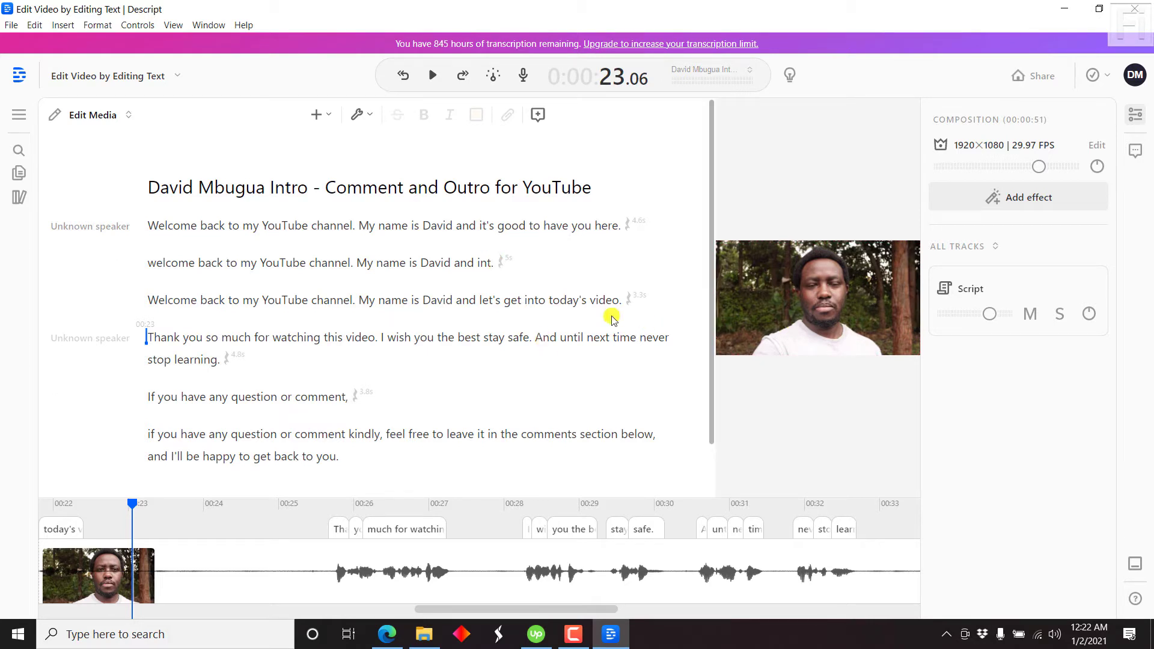
Try the Correct Text mode with the first two welcome lines selected, and return the script to Edit Media mode.
{"action": "left_click_drag", "start_coordinate": [470, 265], "coordinate": [145, 223]}
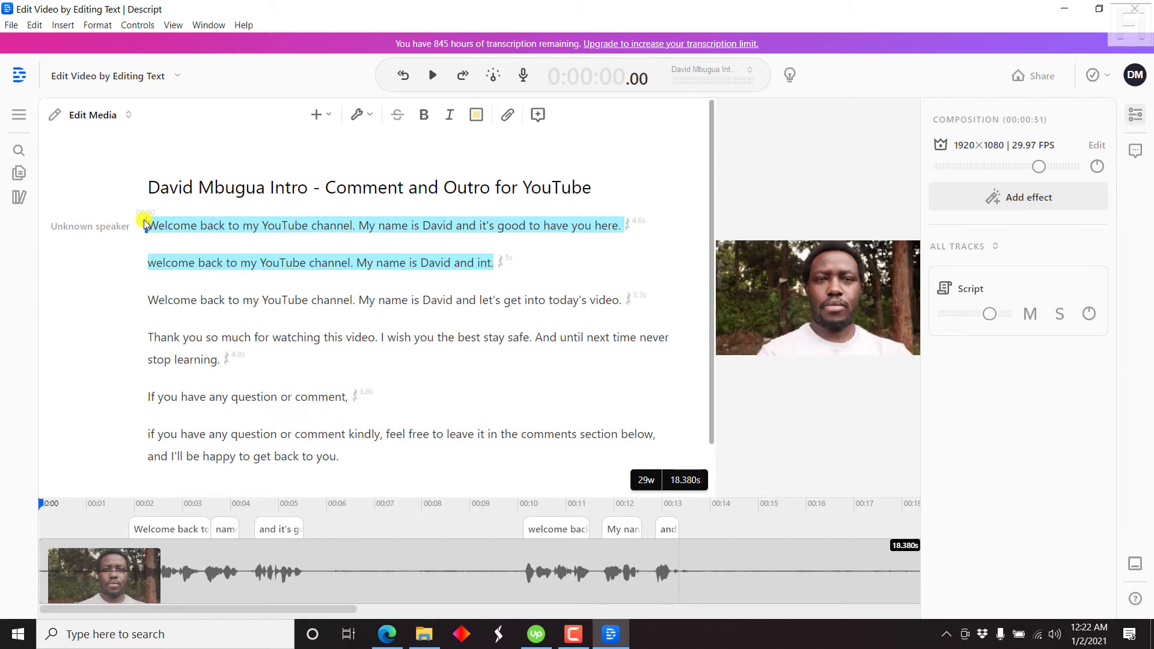
{"action": "left_click", "coordinate": [124, 118]}
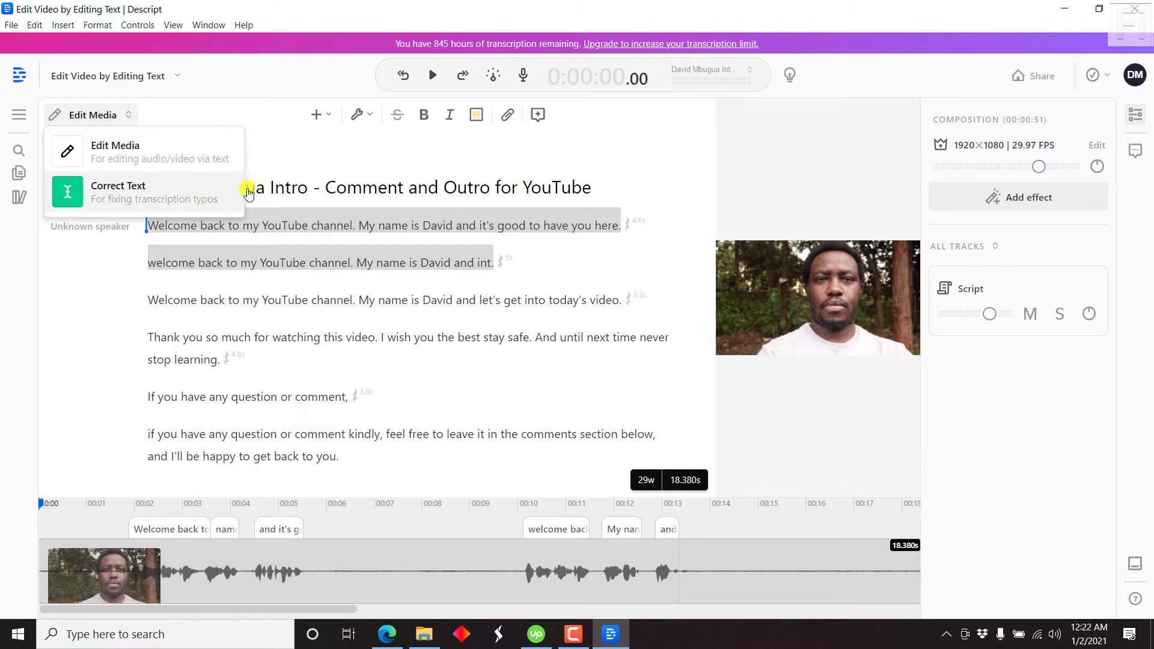
{"action": "left_click", "coordinate": [180, 192]}
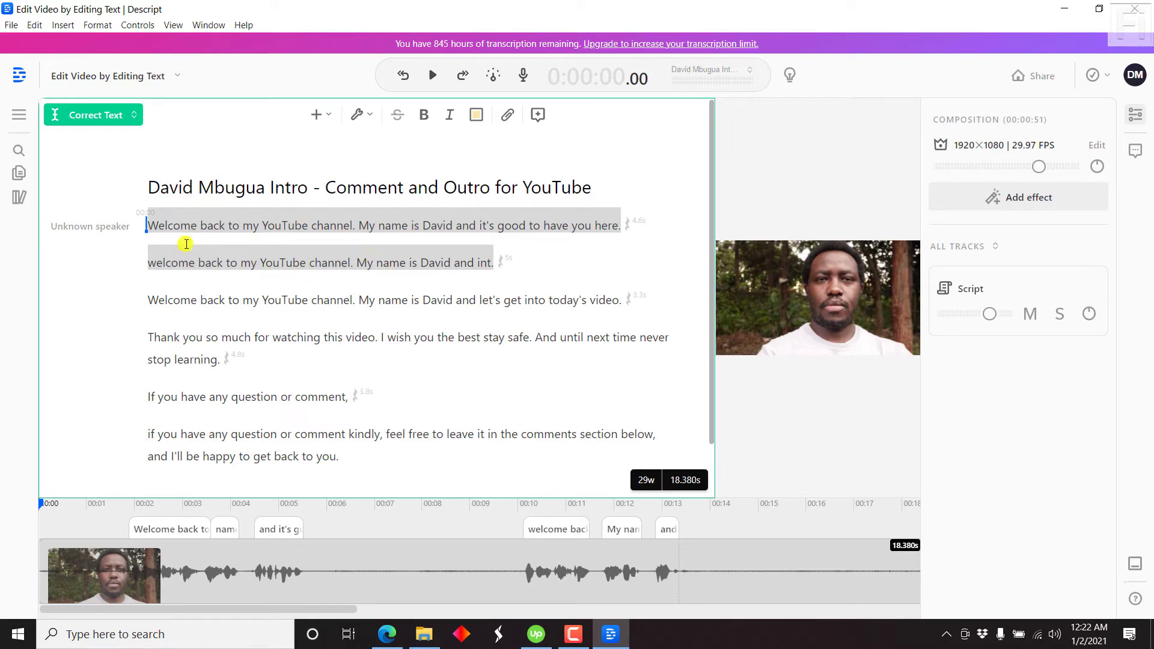
{"action": "left_click", "coordinate": [129, 119]}
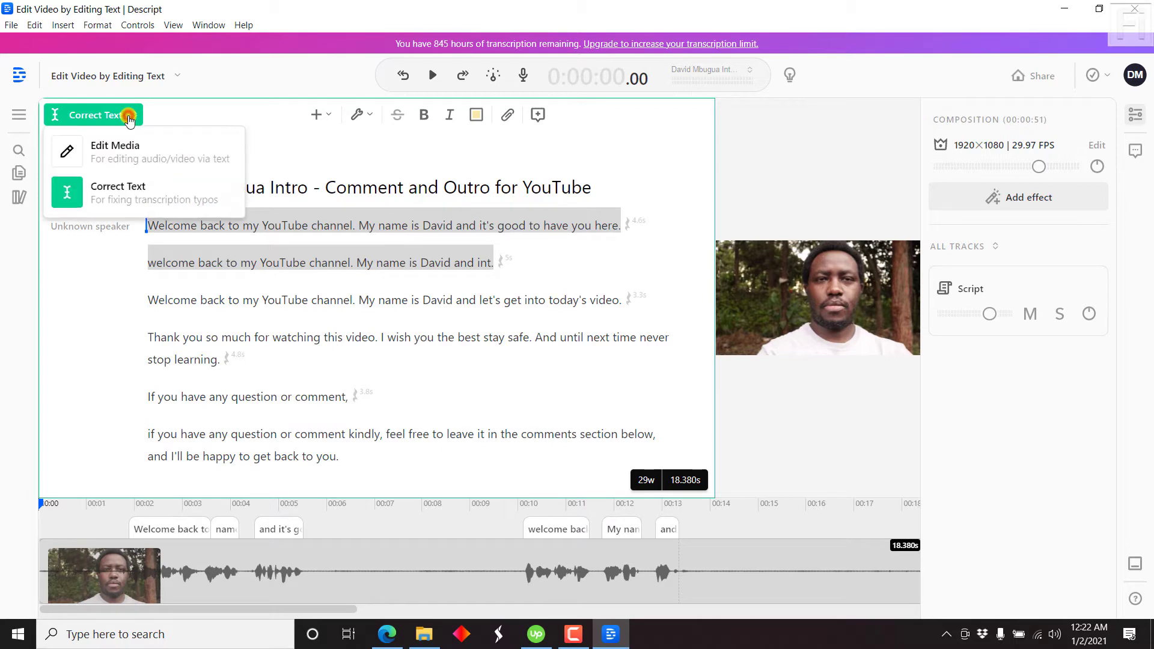
{"action": "left_click", "coordinate": [111, 154]}
Delete the first two welcome takes from the script and return the playhead to the start of the composition.
{"action": "left_click_drag", "start_coordinate": [494, 265], "coordinate": [139, 221]}
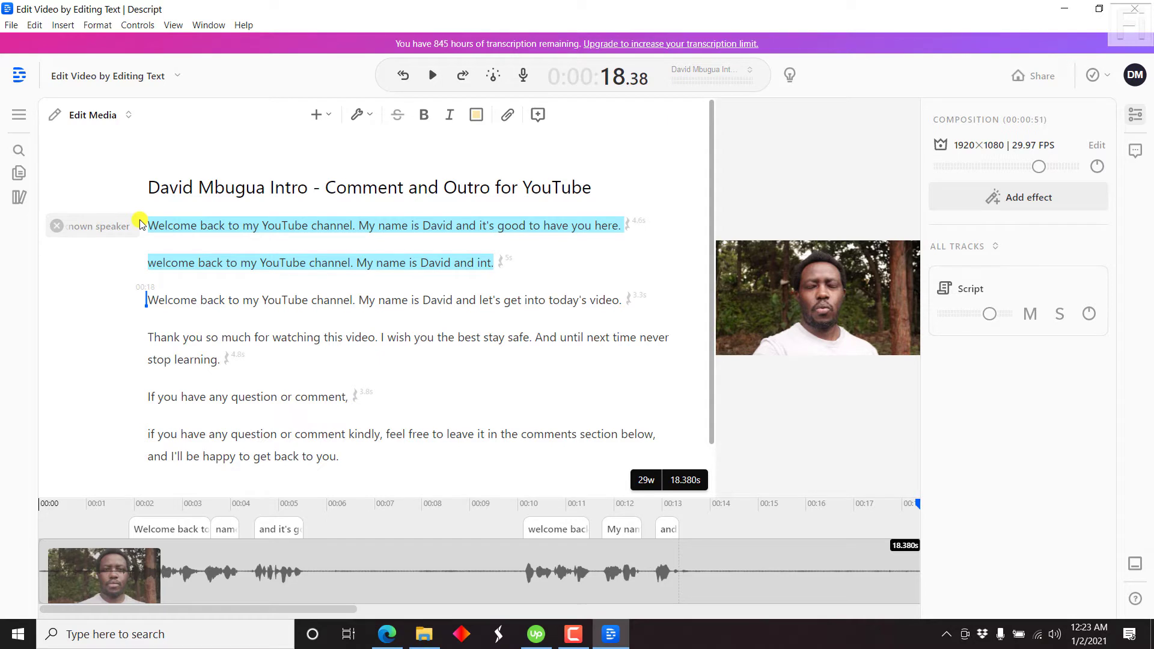
{"action": "key", "text": "BackSpace"}
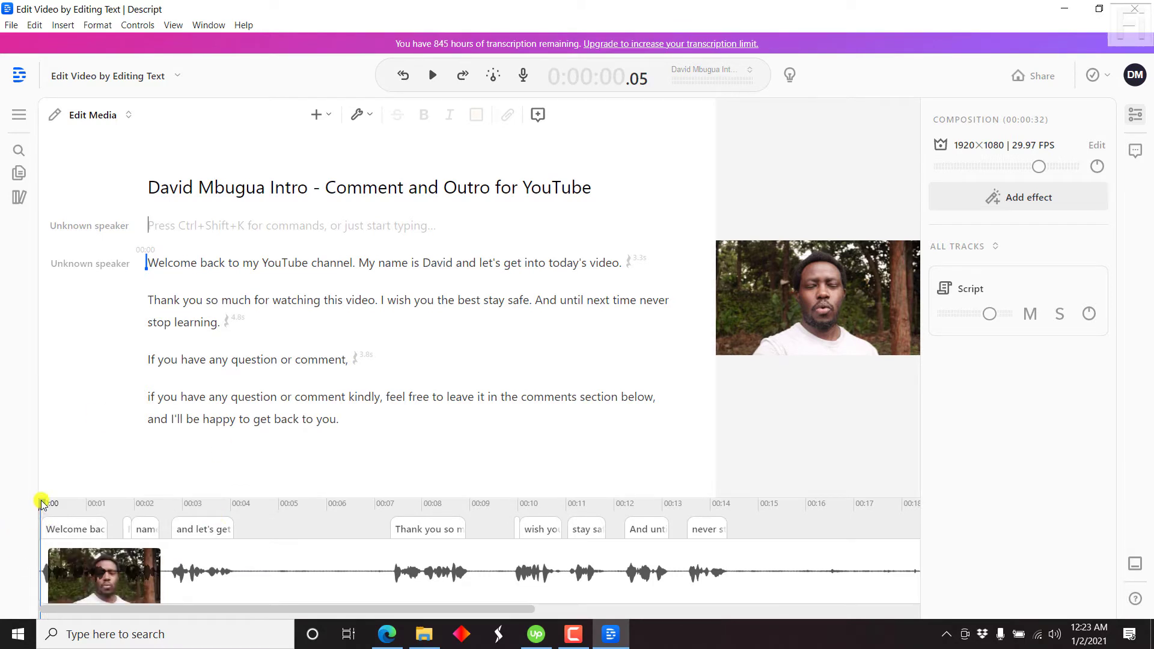
{"action": "left_click_drag", "start_coordinate": [42, 507], "coordinate": [6, 509]}
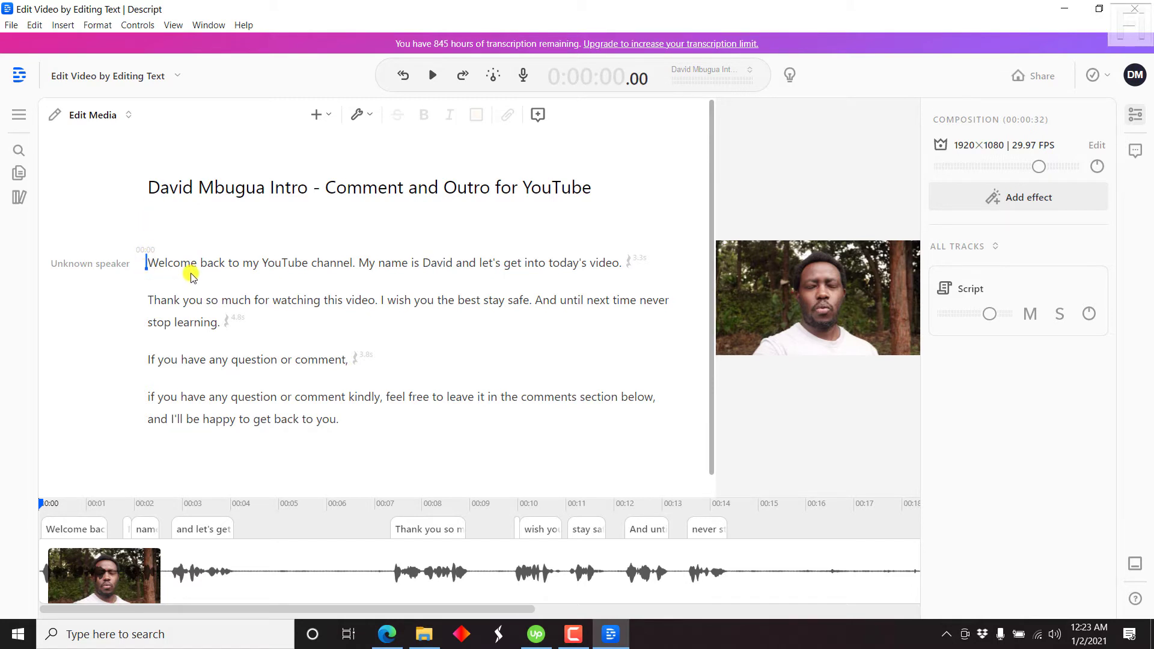
Play back the trimmed composition up to the incomplete question-or-comment line, enlarging the video preview along the way.
{"action": "left_click", "coordinate": [432, 75]}
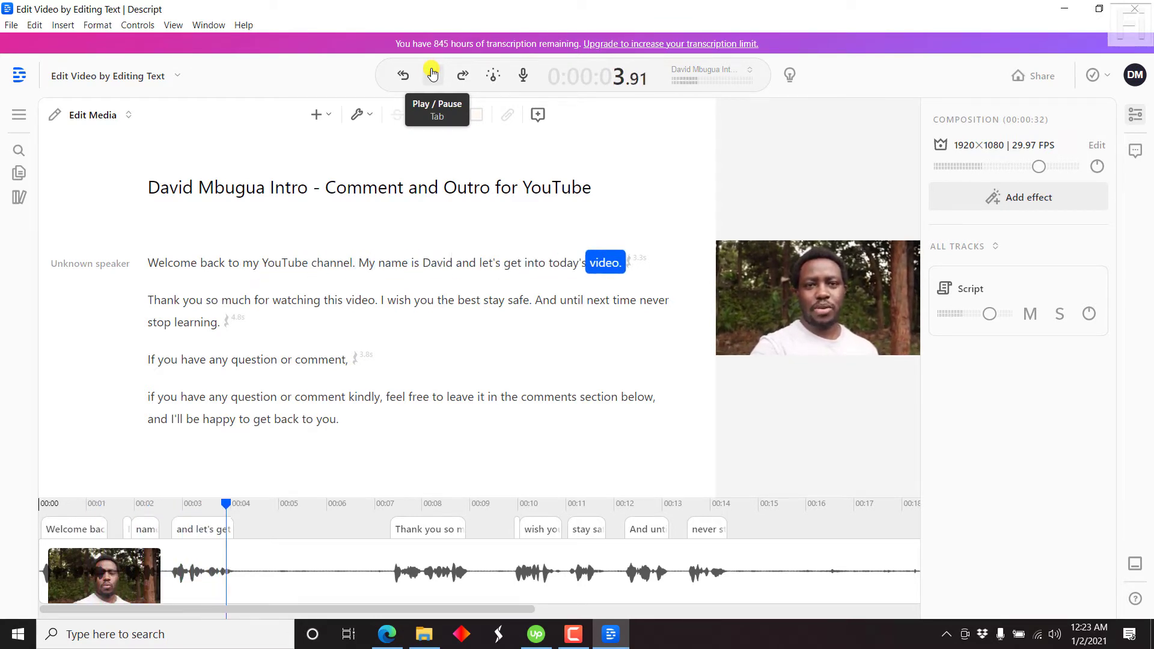
{"action": "left_click", "coordinate": [432, 74]}
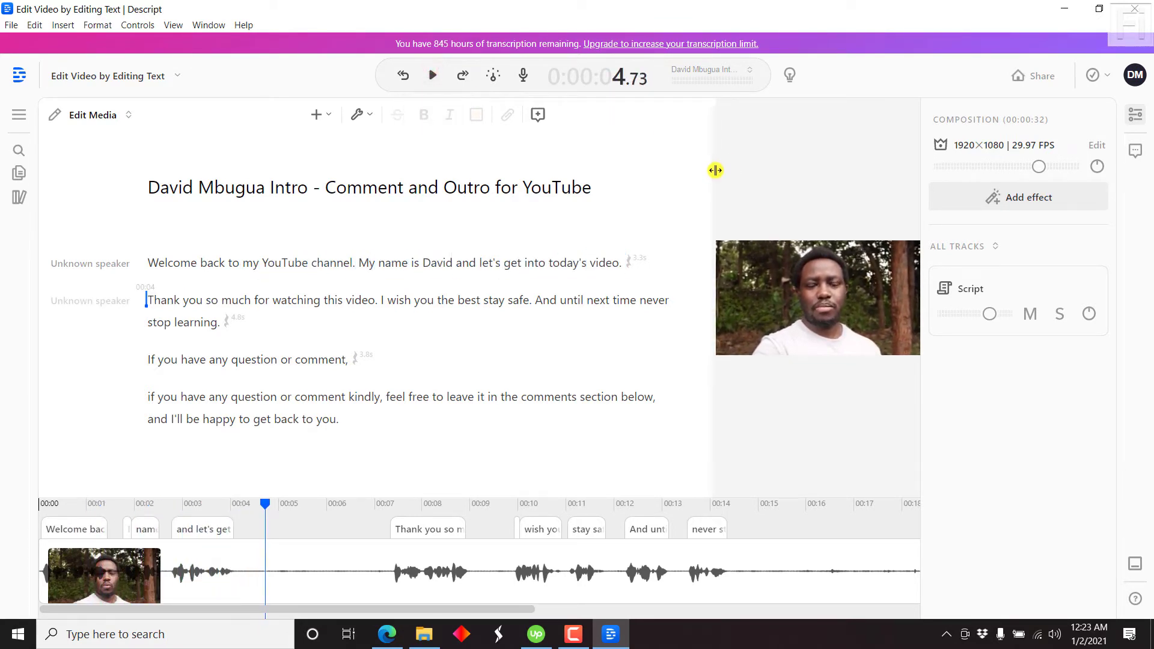
{"action": "left_click_drag", "start_coordinate": [715, 171], "coordinate": [589, 161]}
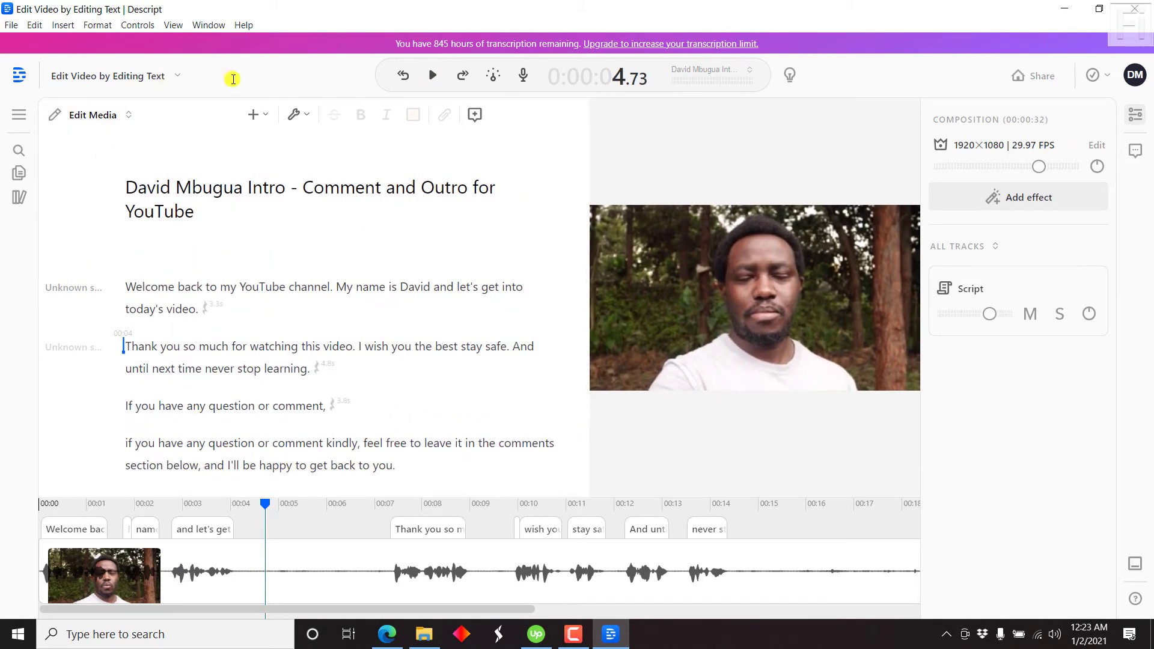
{"action": "left_click", "coordinate": [434, 77]}
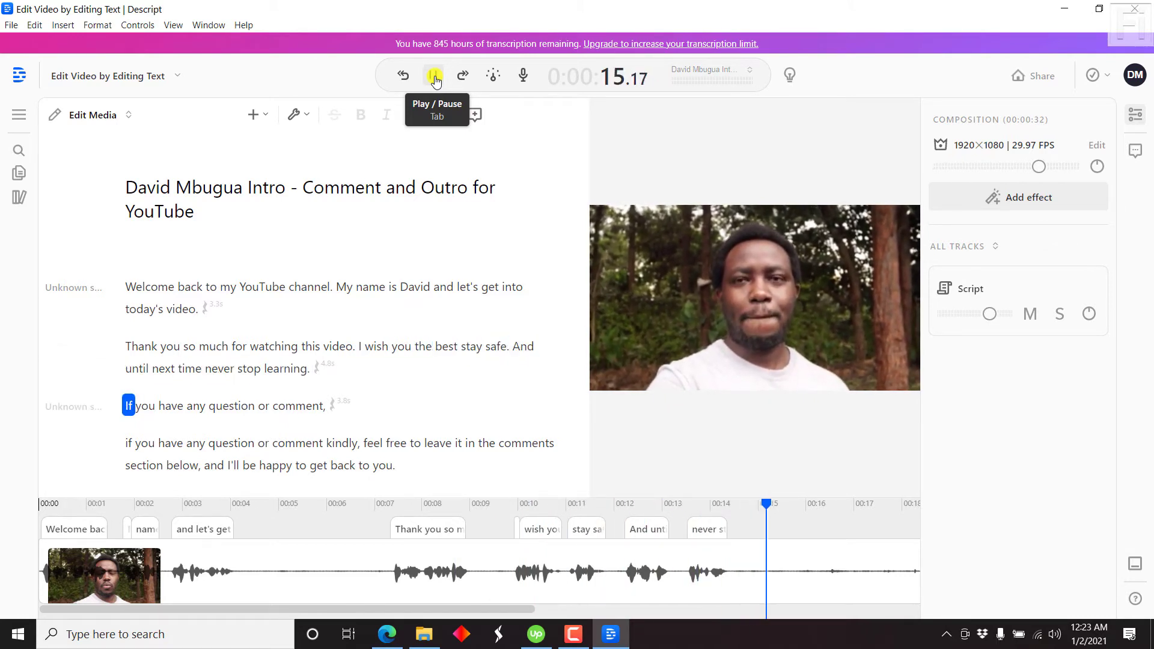
{"action": "left_click", "coordinate": [435, 77]}
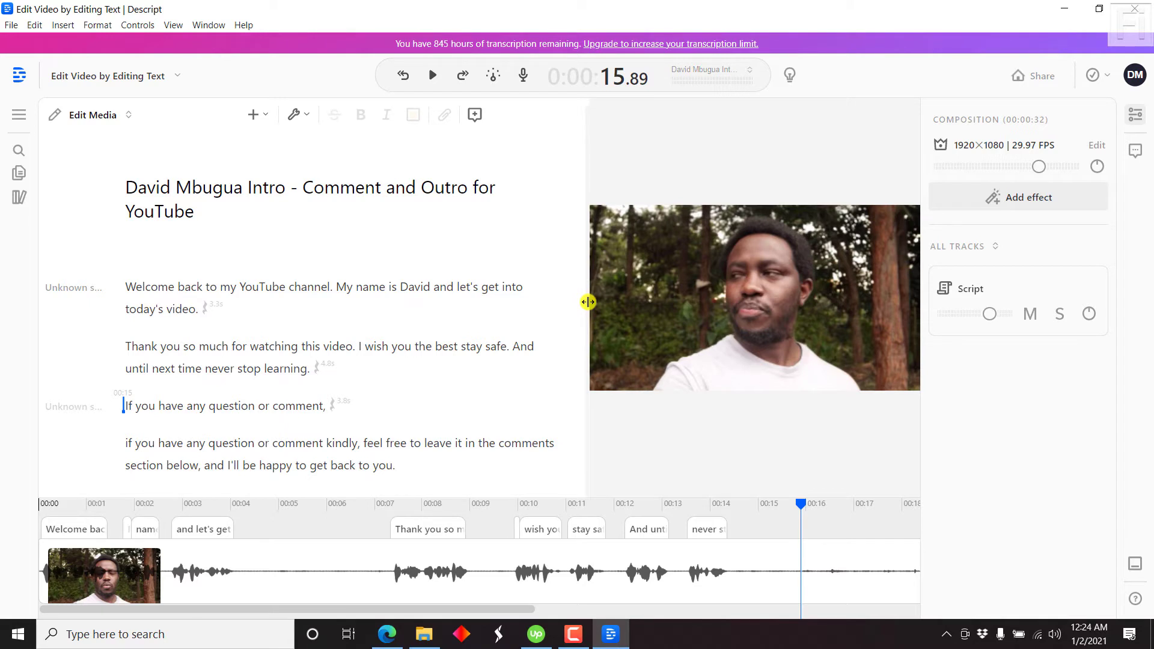
Delete the incomplete take "If you have any question or comment," from the script, keeping the full sentence below it.
{"action": "left_click_drag", "start_coordinate": [586, 320], "coordinate": [583, 404]}
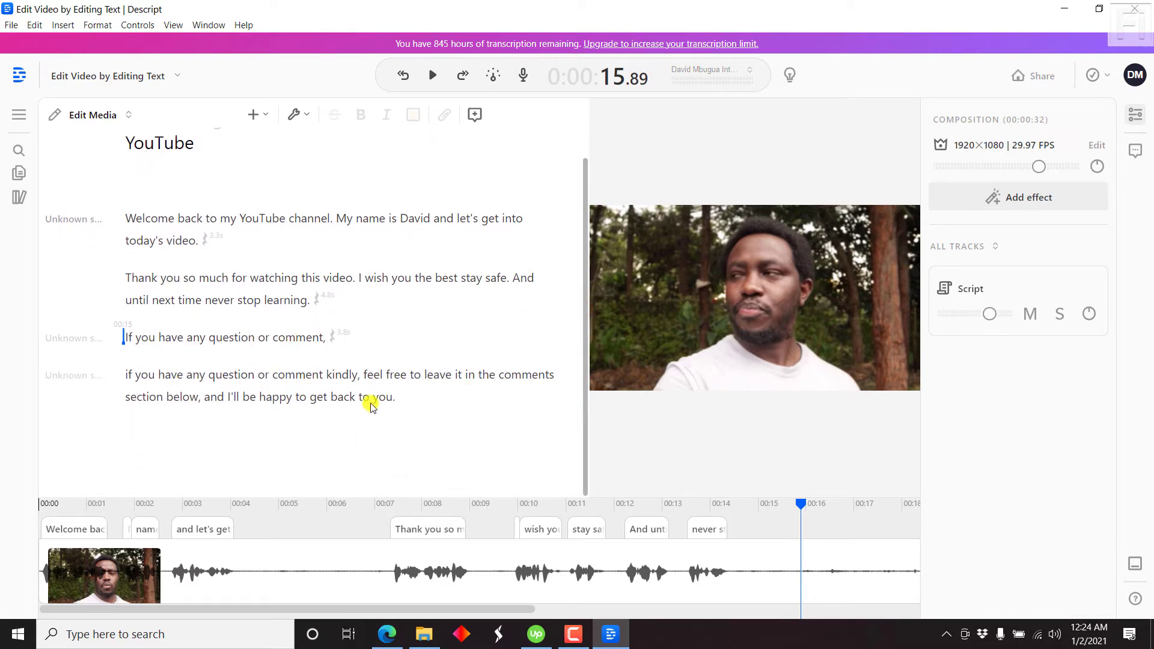
{"action": "key", "text": "Down"}
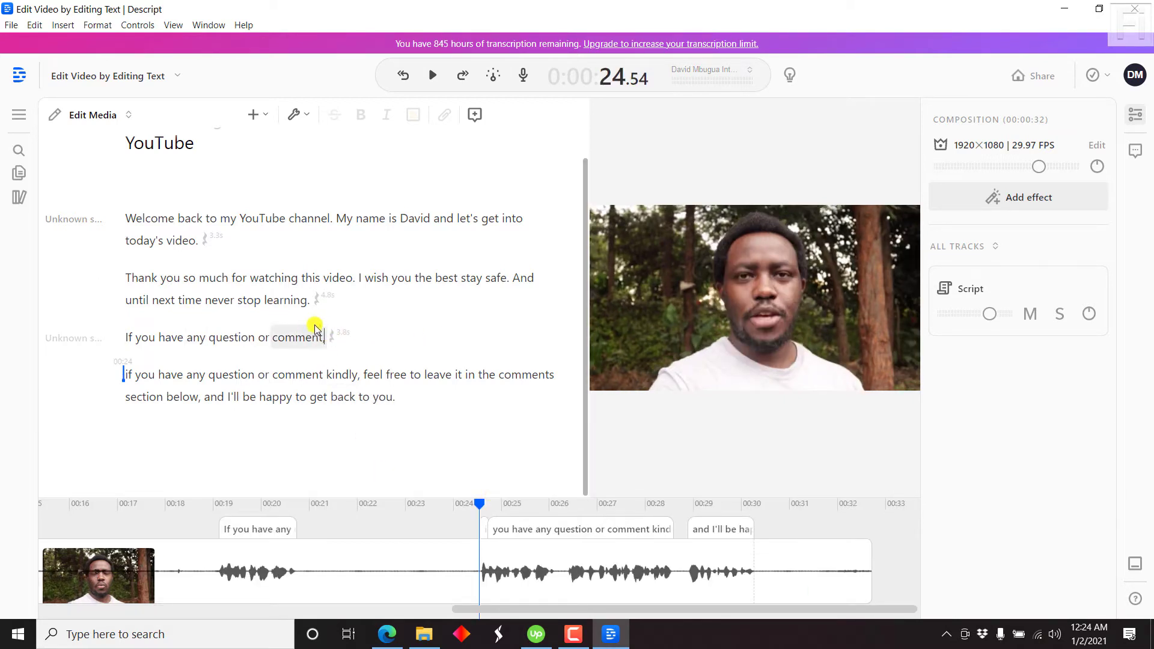
{"action": "left_click_drag", "start_coordinate": [325, 340], "coordinate": [124, 342]}
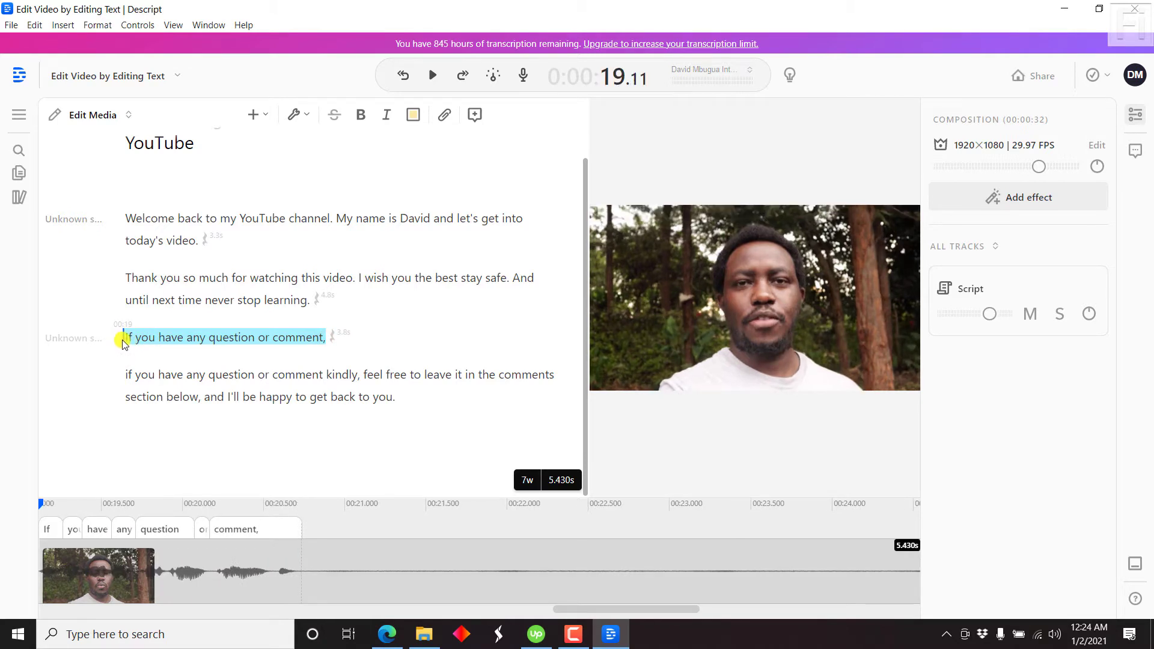
{"action": "key", "text": "BackSpace"}
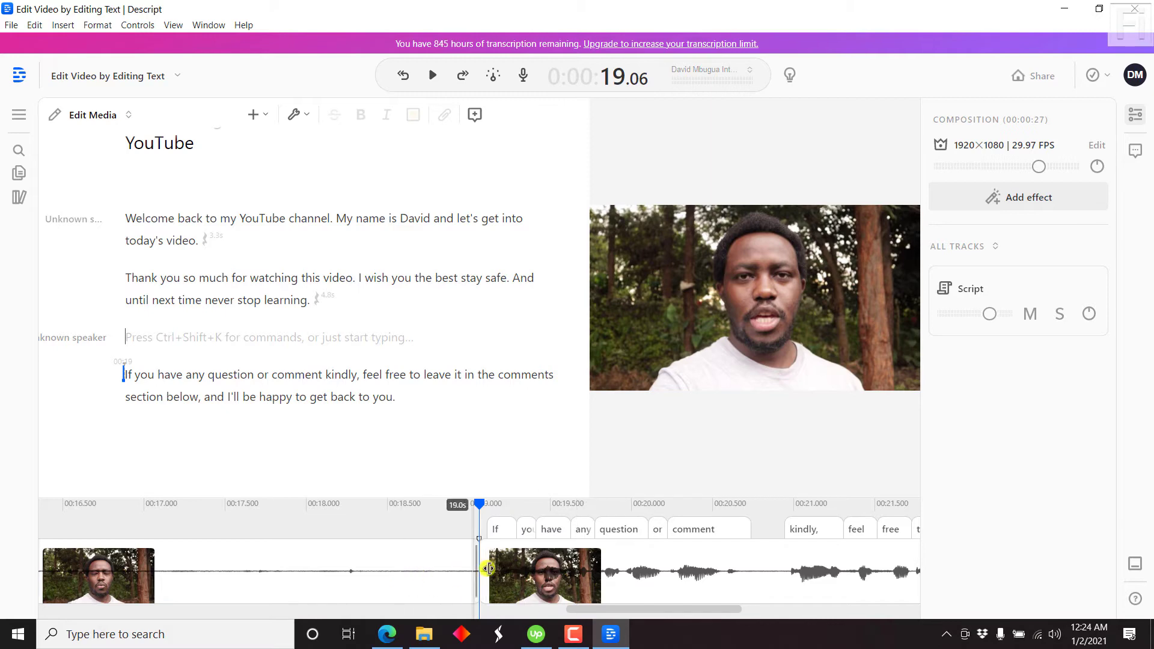
Play back the remaining question-or-comment sentence from just before its start, and place the cursor inside that sentence.
{"action": "left_click", "coordinate": [396, 563]}
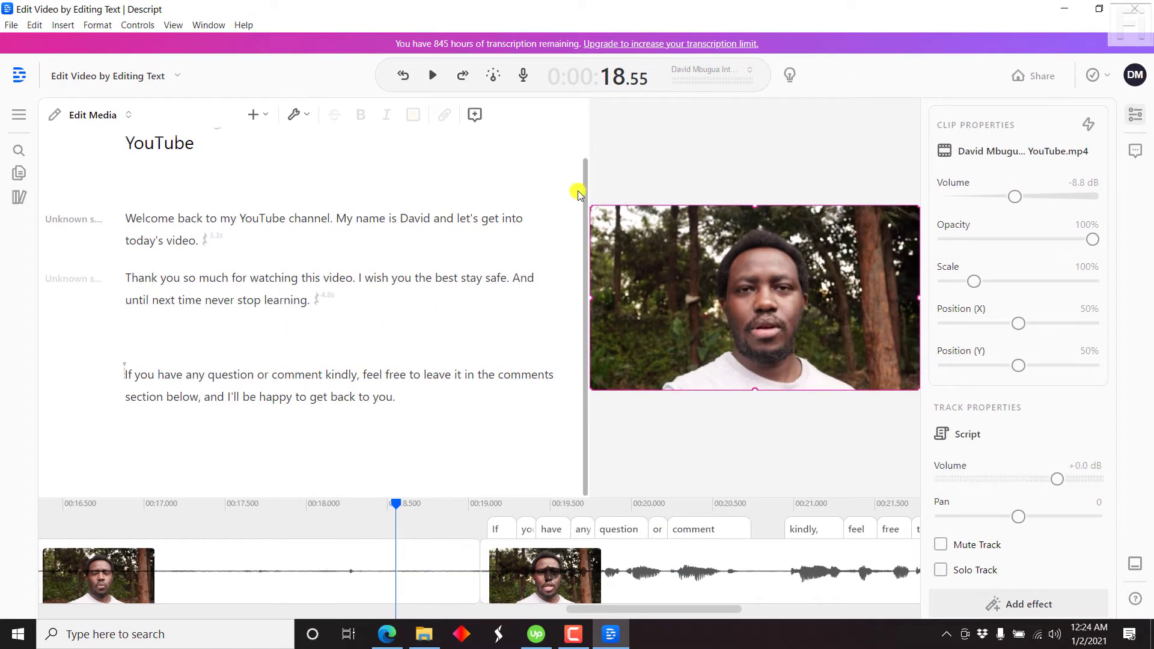
{"action": "left_click", "coordinate": [432, 77]}
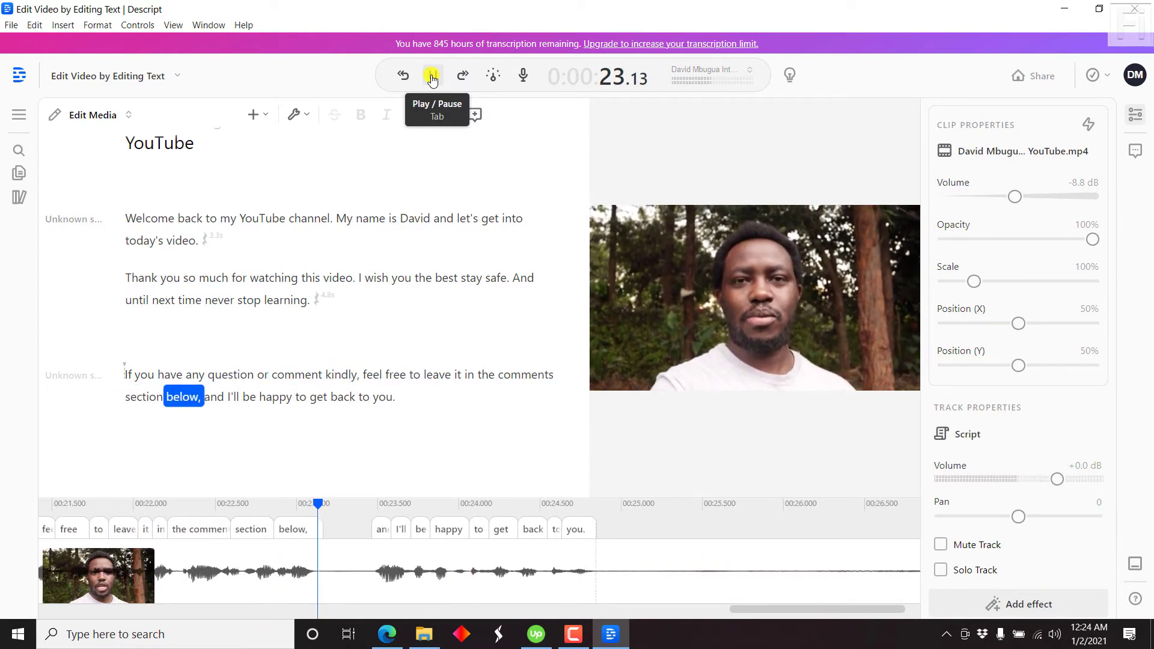
{"action": "left_click", "coordinate": [432, 77]}
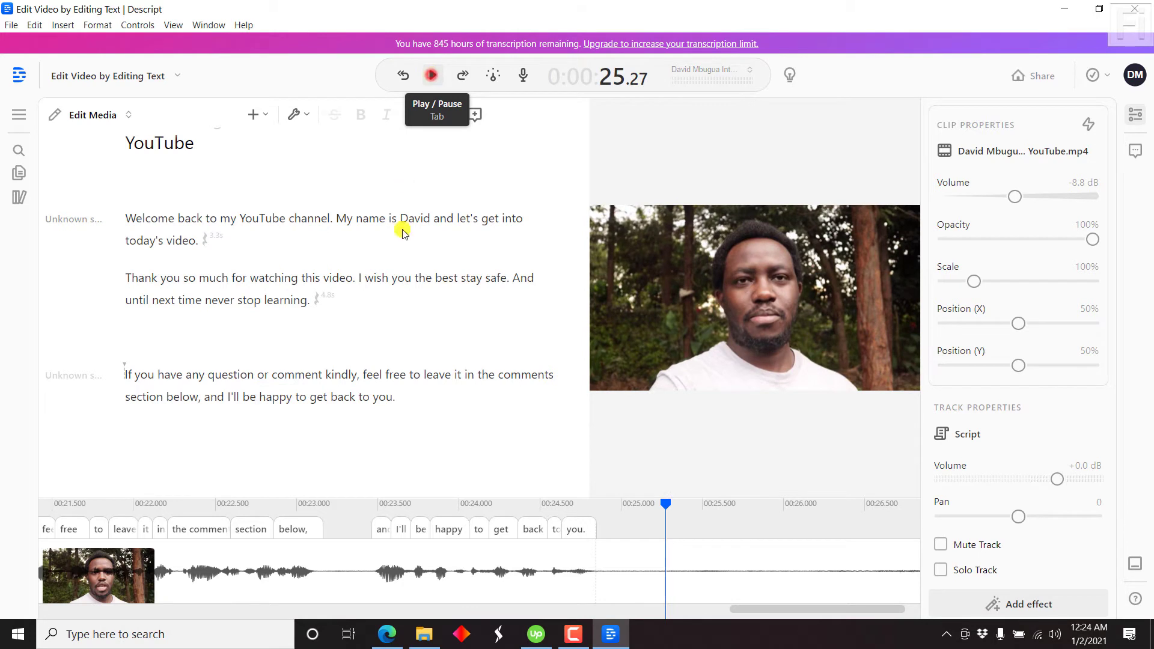
{"action": "left_click", "coordinate": [127, 376]}
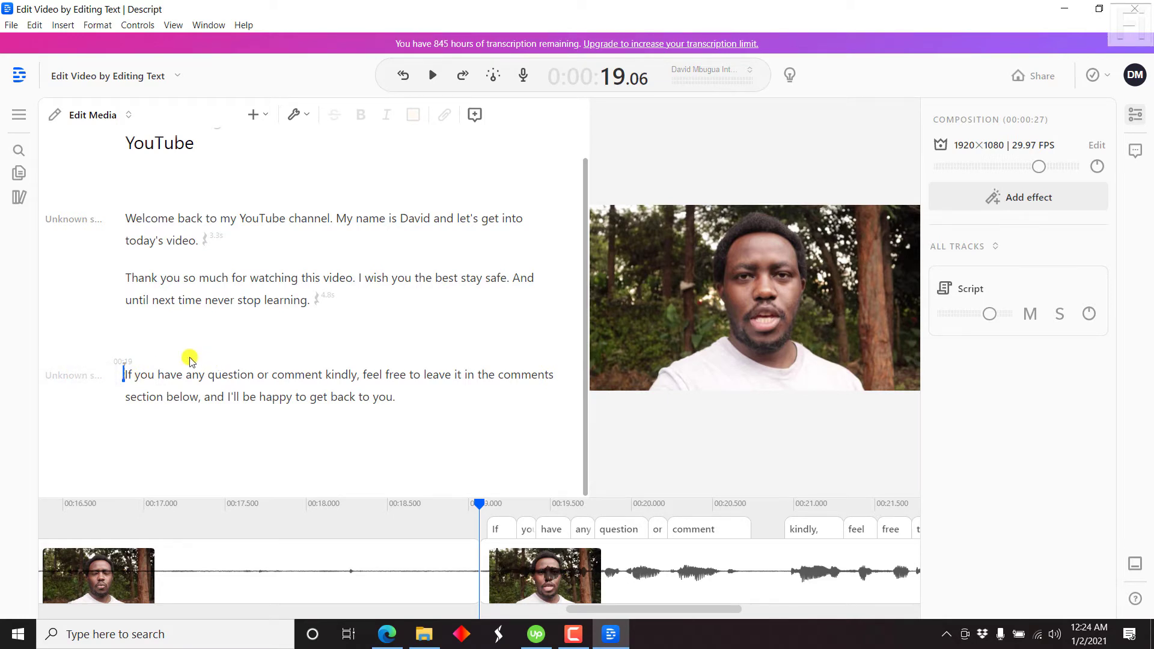
{"action": "left_click", "coordinate": [201, 376]}
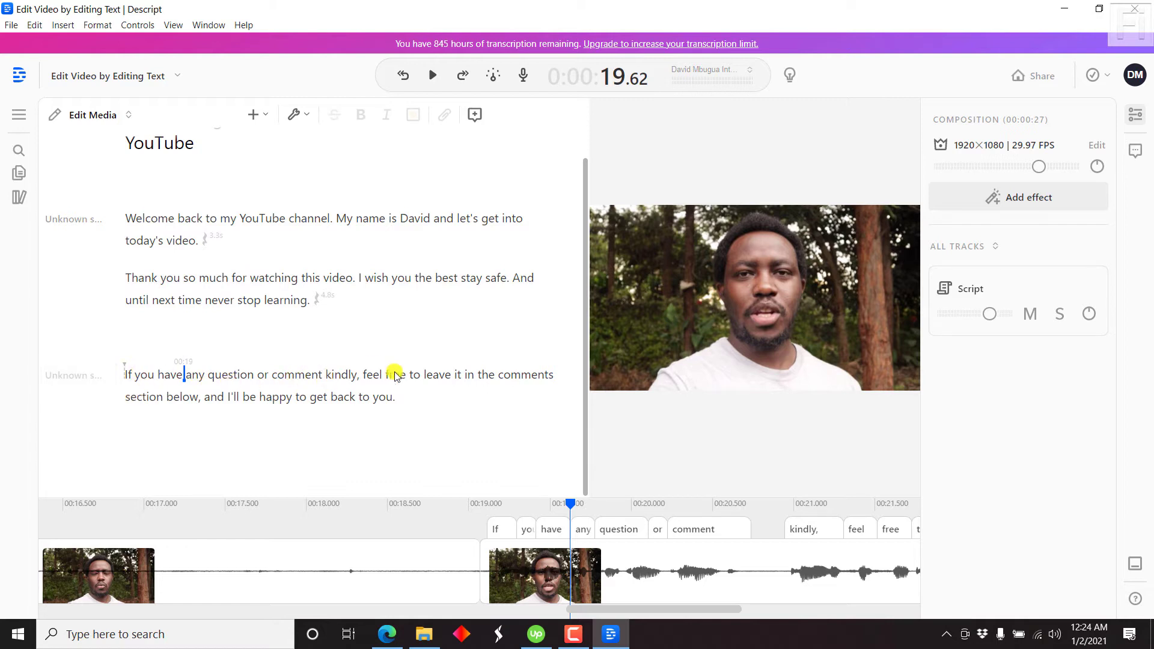
Enlarge the video preview and play the composition from the start up to "stay safe" in the thank-you paragraph.
{"action": "left_click", "coordinate": [126, 219]}
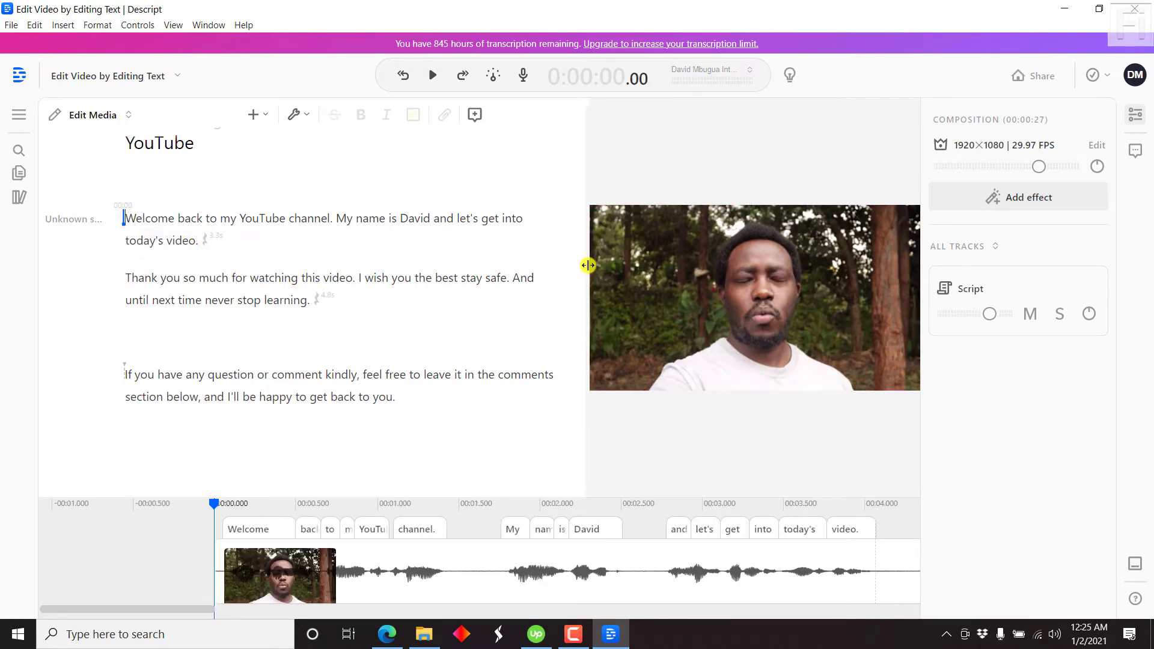
{"action": "left_click_drag", "start_coordinate": [588, 266], "coordinate": [484, 255]}
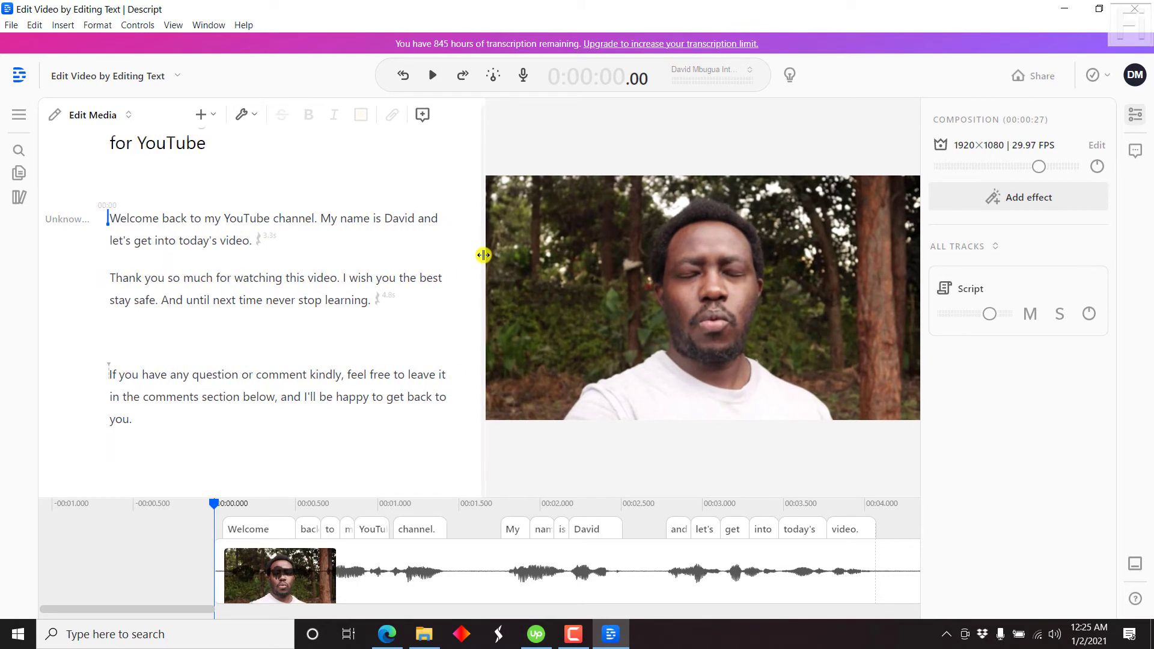
{"action": "left_click", "coordinate": [431, 75]}
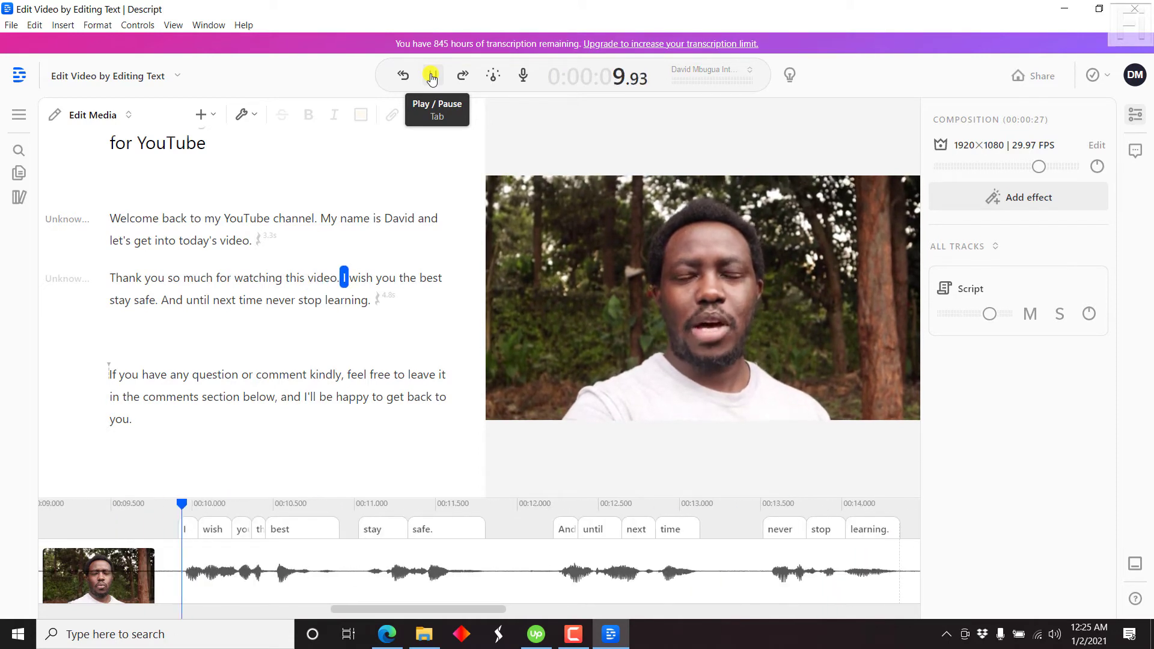
{"action": "left_click", "coordinate": [430, 77]}
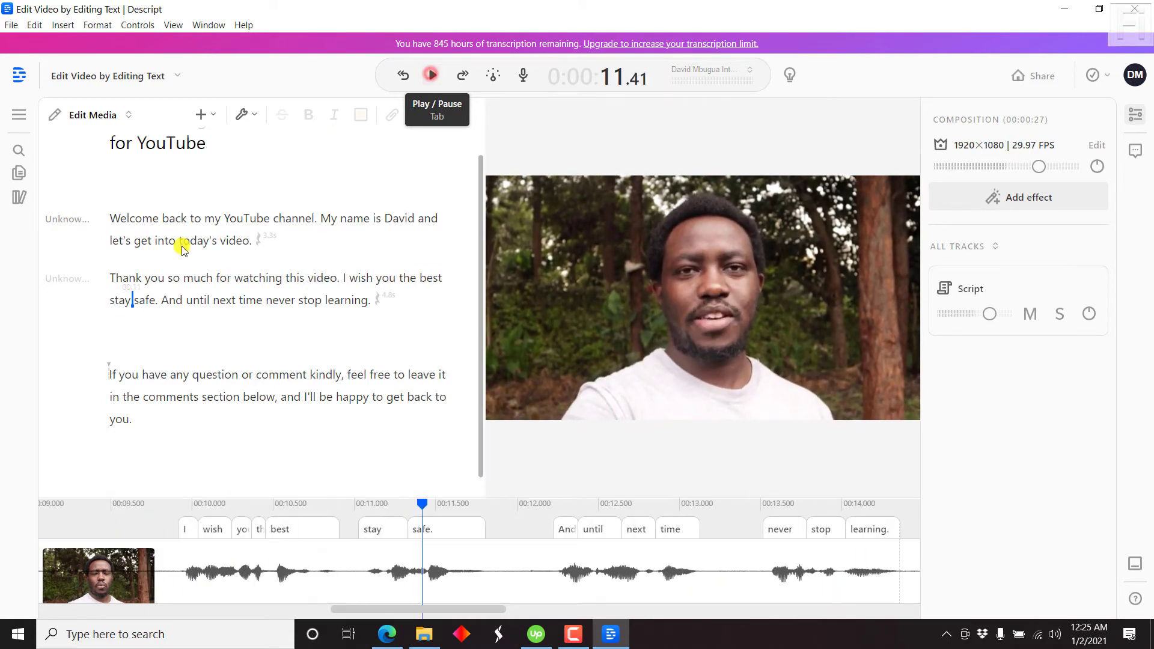
Add a period after "I wish you the best" in the script and play the rest of the composition.
{"action": "left_click", "coordinate": [443, 281]}
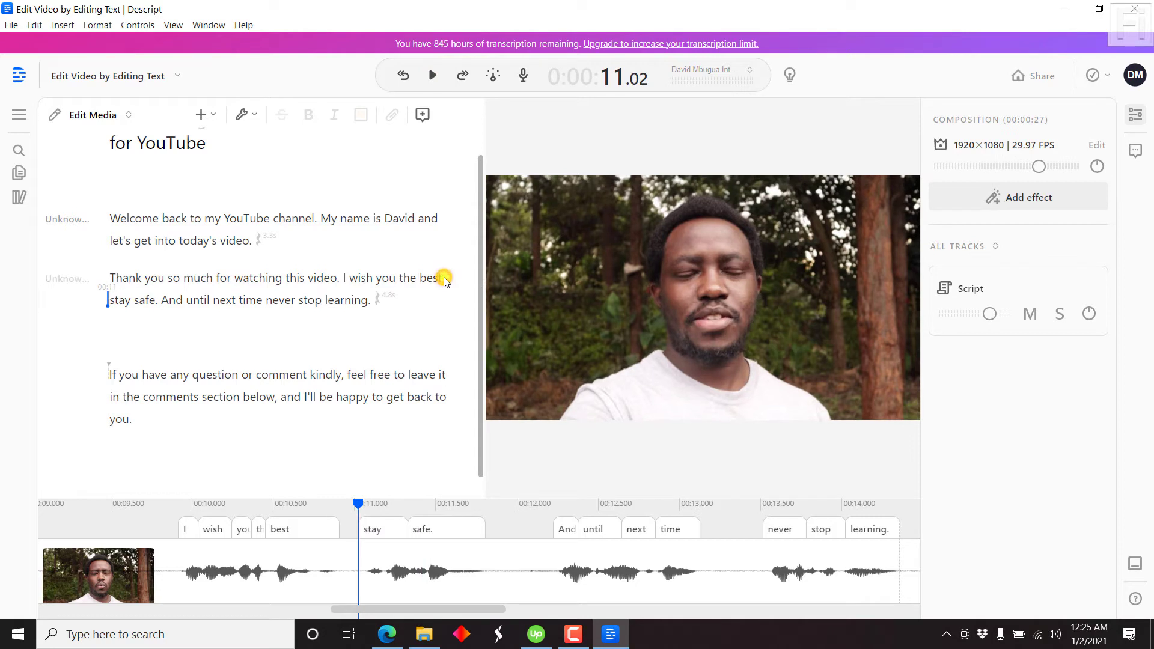
{"action": "type", "text": "."}
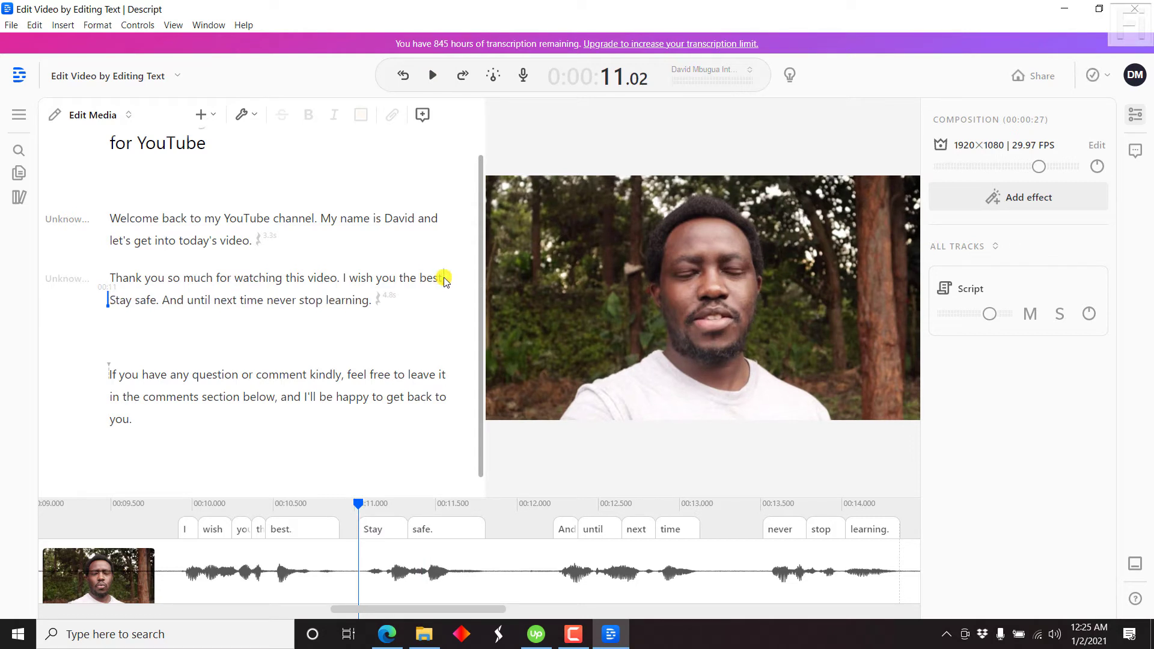
{"action": "left_click", "coordinate": [433, 75]}
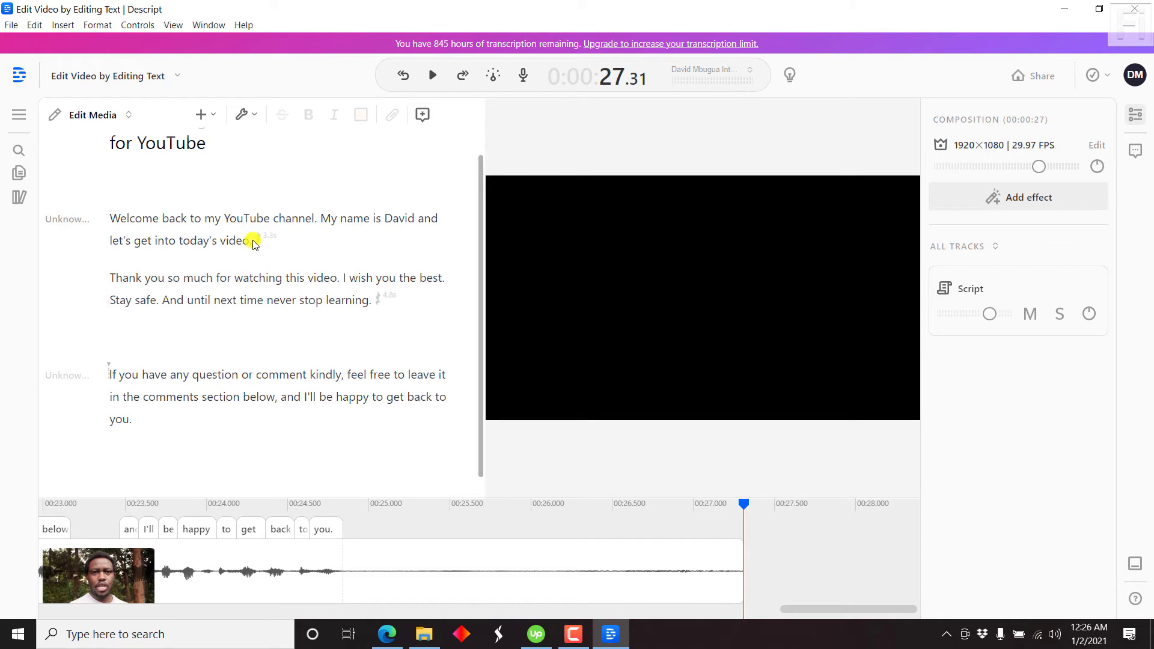
Select the welcome paragraph, open the video export settings for it, and view the choices for what gets exported.
{"action": "left_click_drag", "start_coordinate": [253, 241], "coordinate": [114, 218]}
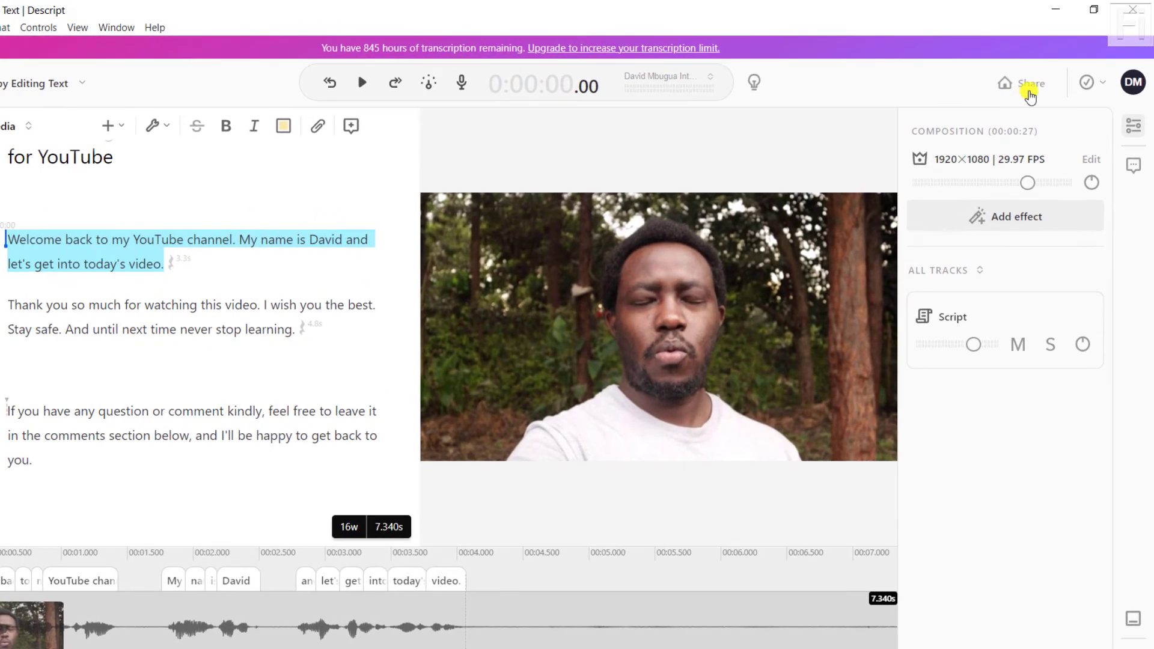
{"action": "left_click", "coordinate": [1029, 96]}
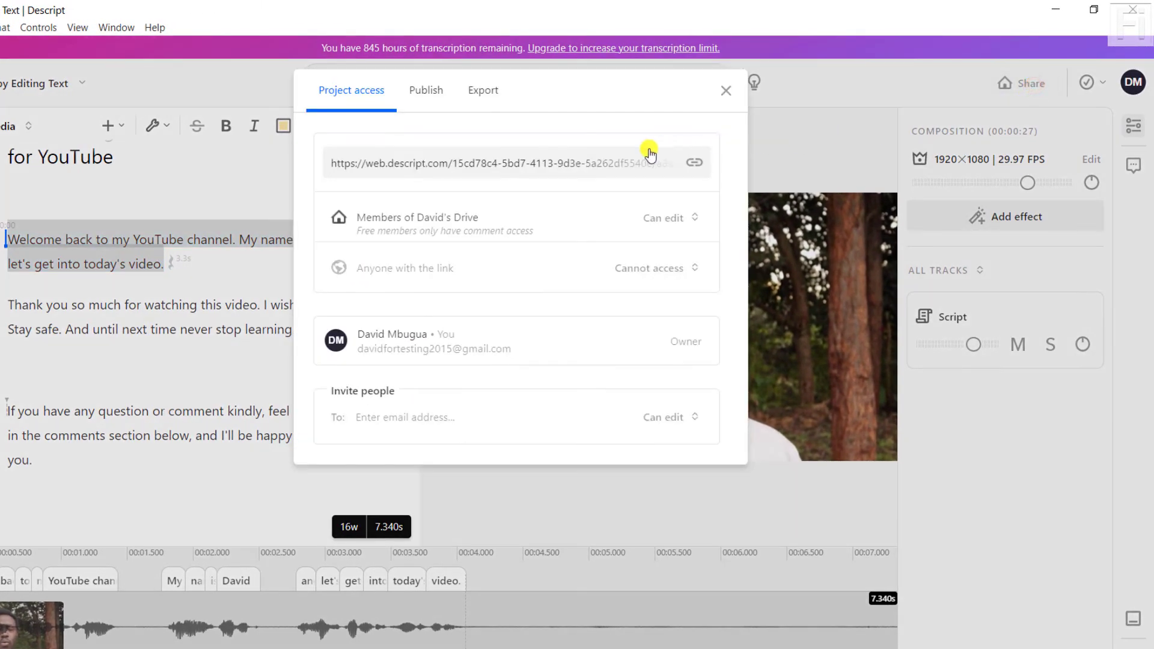
{"action": "left_click", "coordinate": [483, 90]}
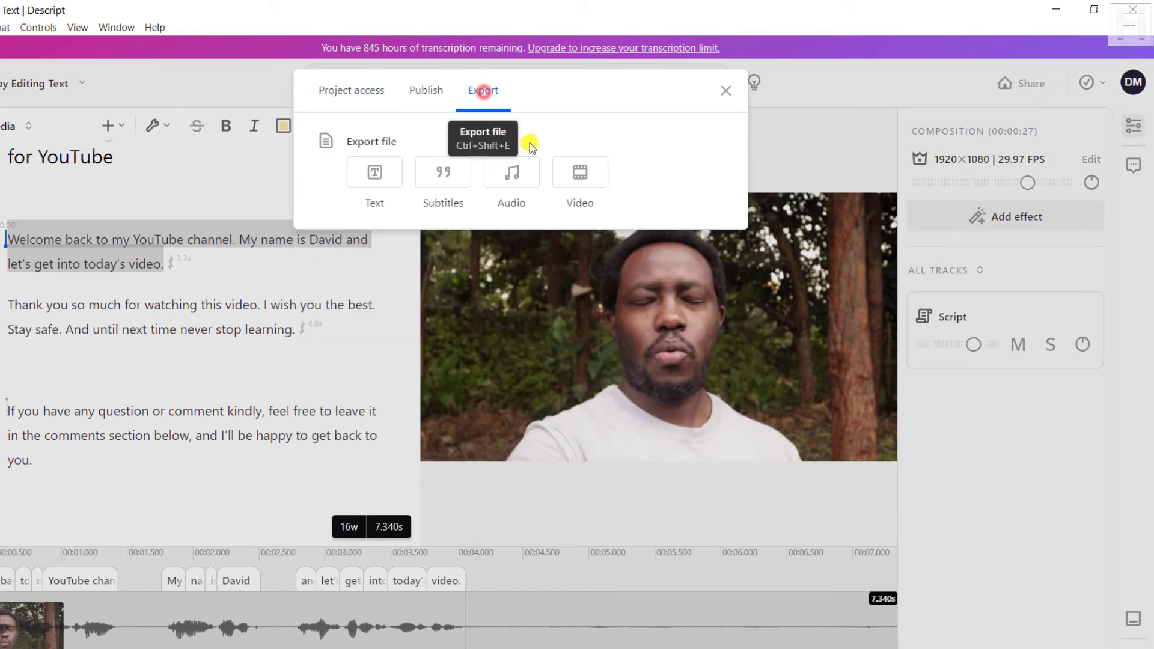
{"action": "left_click", "coordinate": [591, 173]}
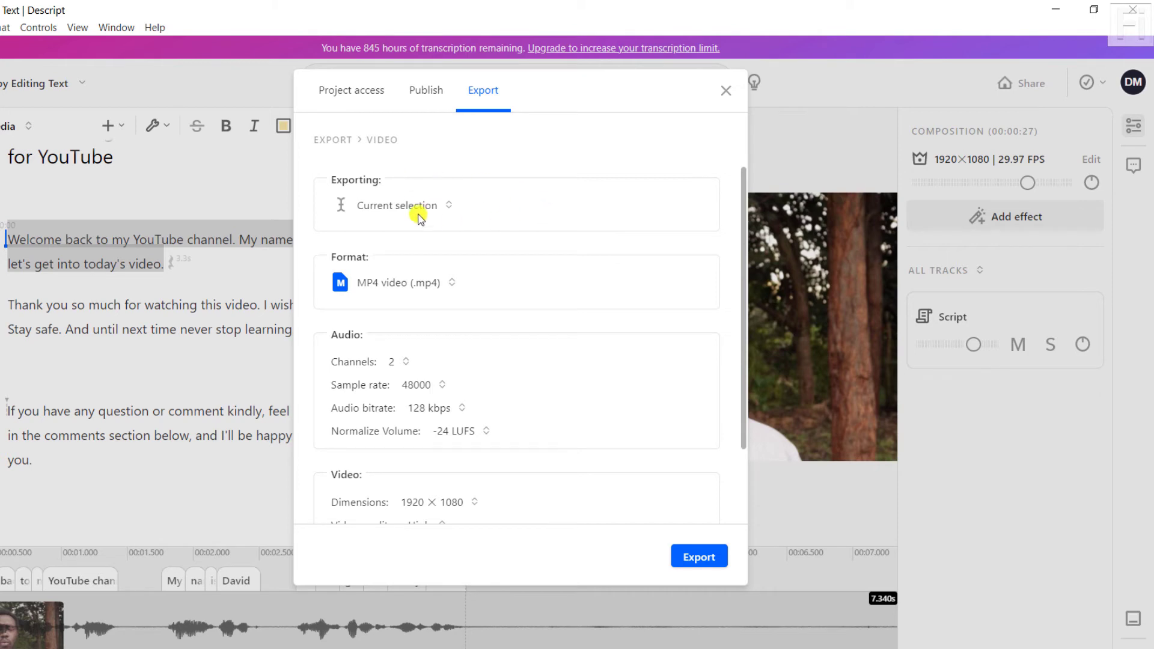
{"action": "left_click", "coordinate": [452, 210]}
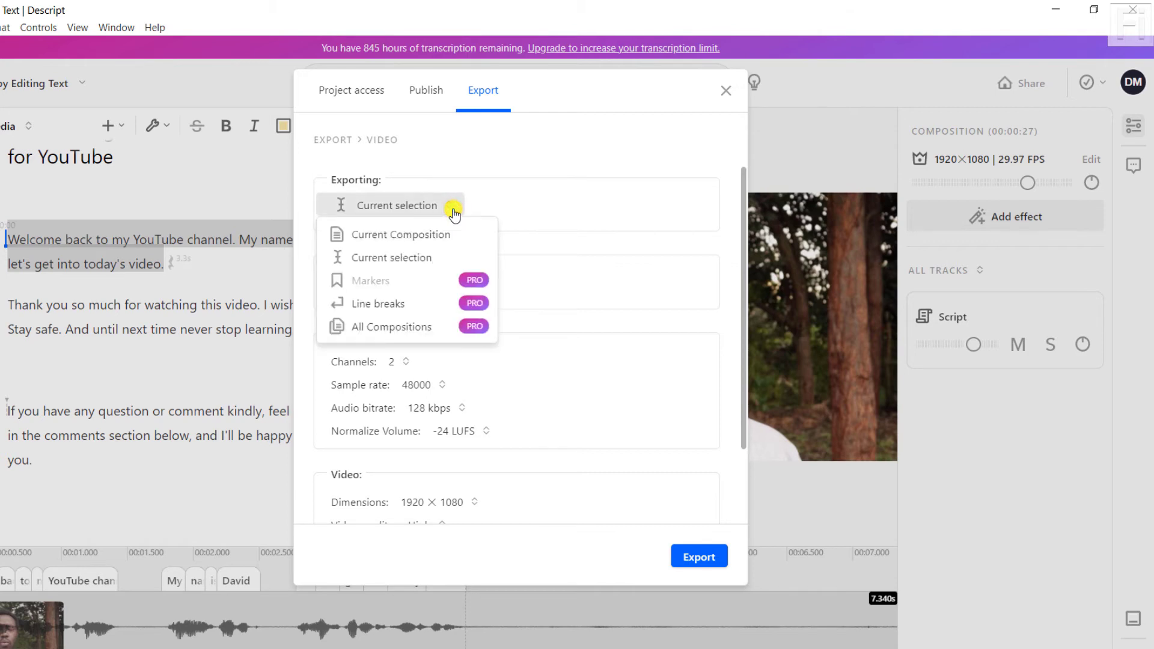
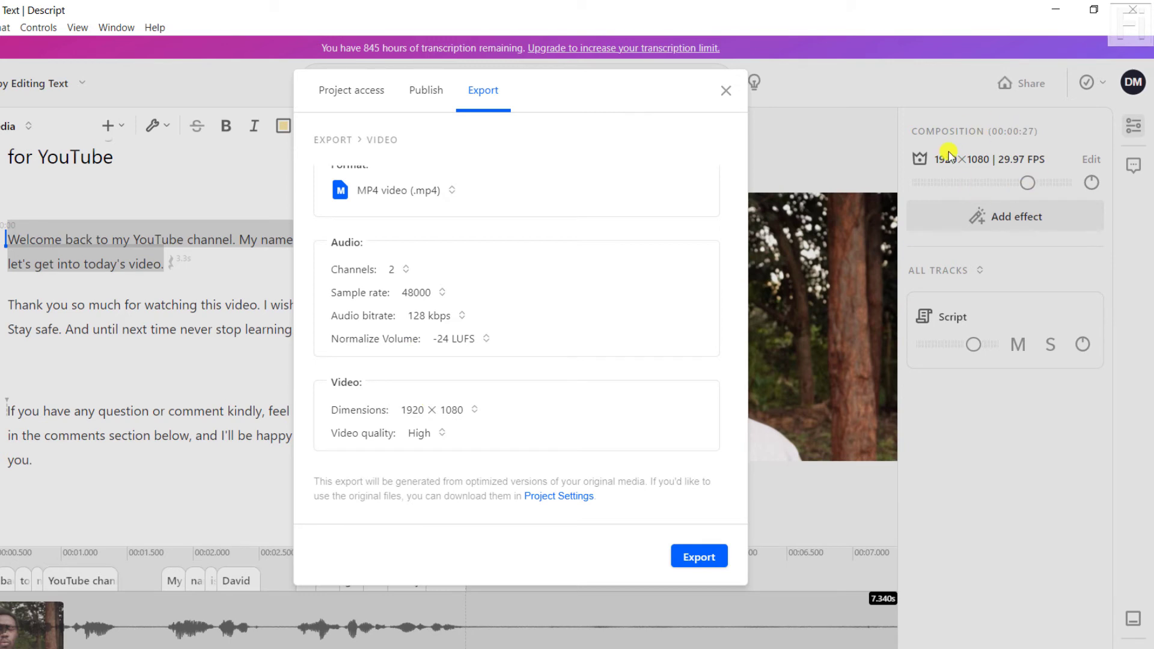
Review the available export dimensions, keeping 1920 × 1080, and choose High video quality.
{"action": "left_click", "coordinate": [473, 411]}
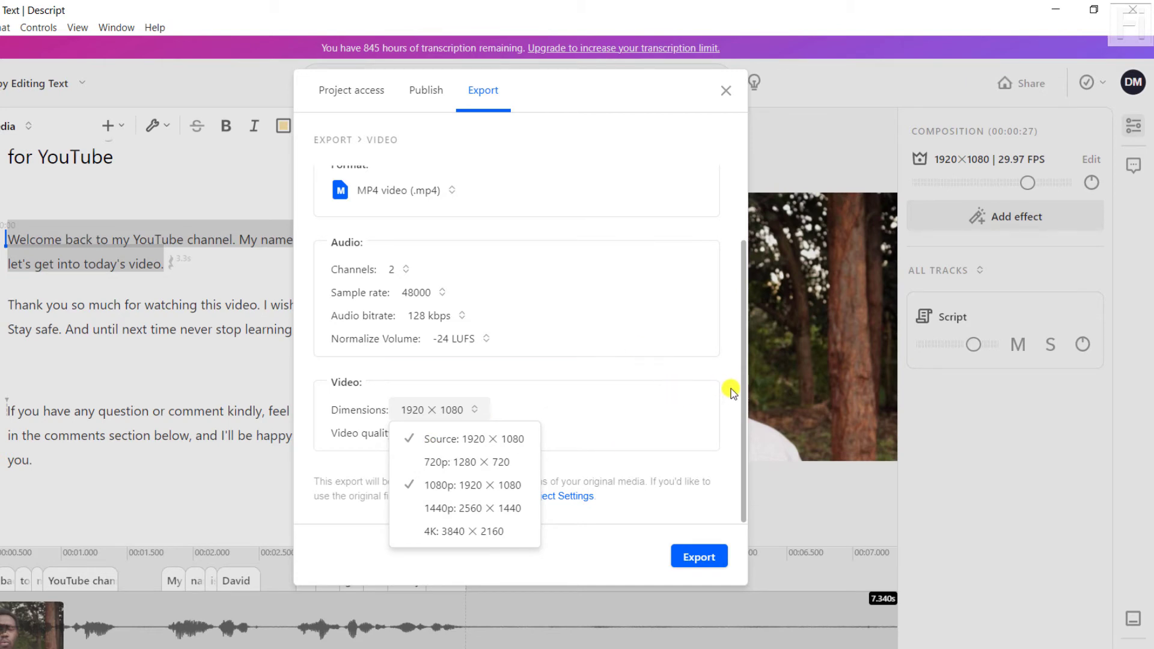
{"action": "left_click", "coordinate": [727, 418]}
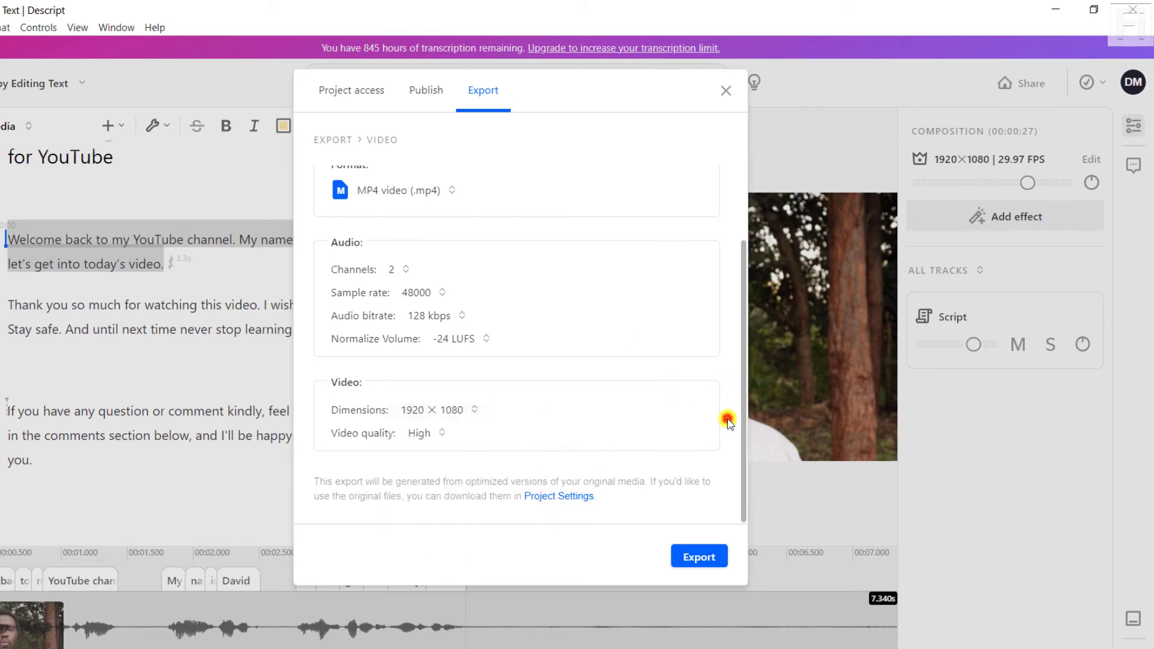
{"action": "left_click", "coordinate": [434, 433]}
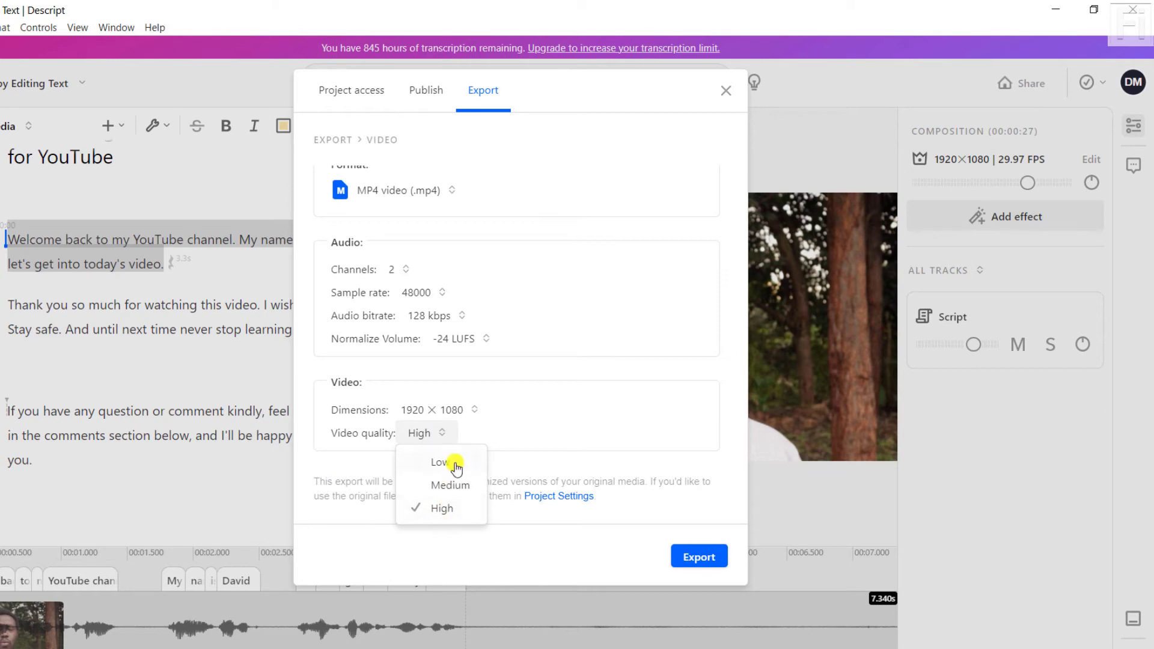
{"action": "left_click", "coordinate": [452, 510]}
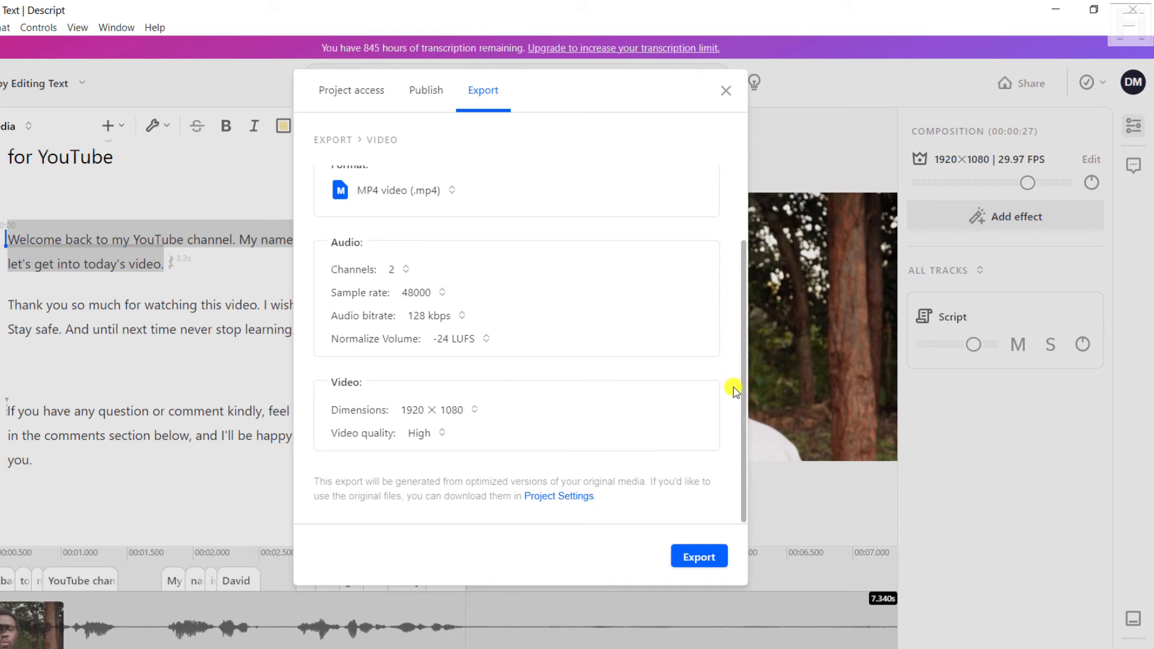
Export the current selection as an MP4 video into the Wavve Podcast folder, appending "- 1" to the suggested file name.
{"action": "scroll", "coordinate": [741, 355], "scroll_direction": "up", "scroll_amount": 2}
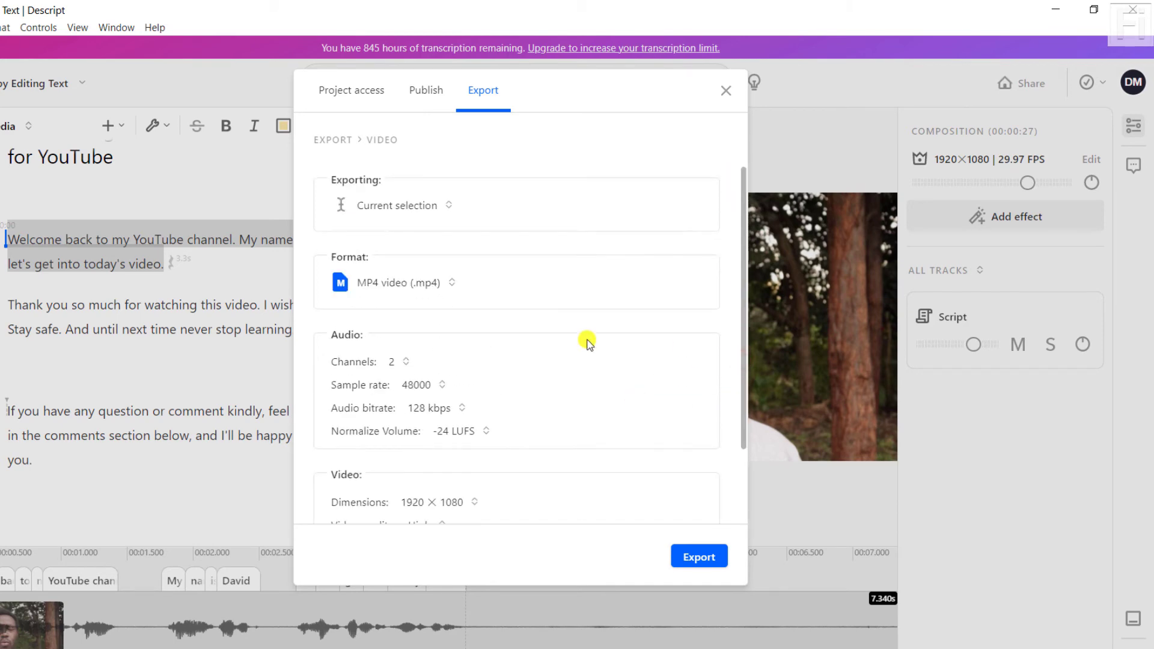
{"action": "left_click", "coordinate": [698, 556]}
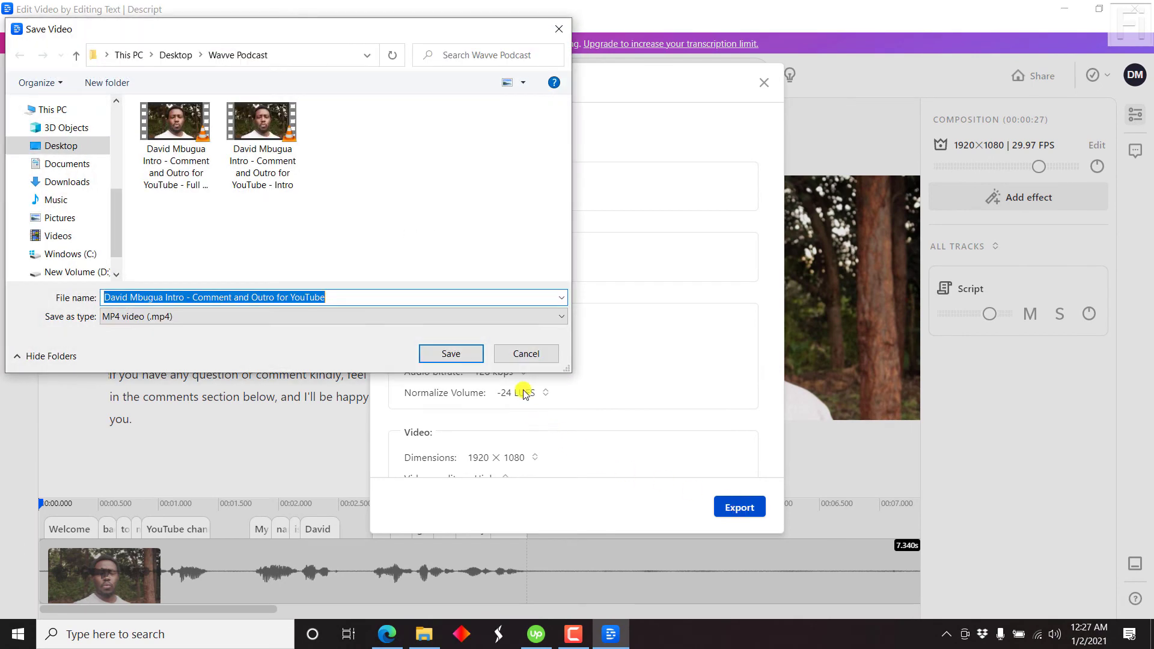
{"action": "left_click", "coordinate": [375, 299]}
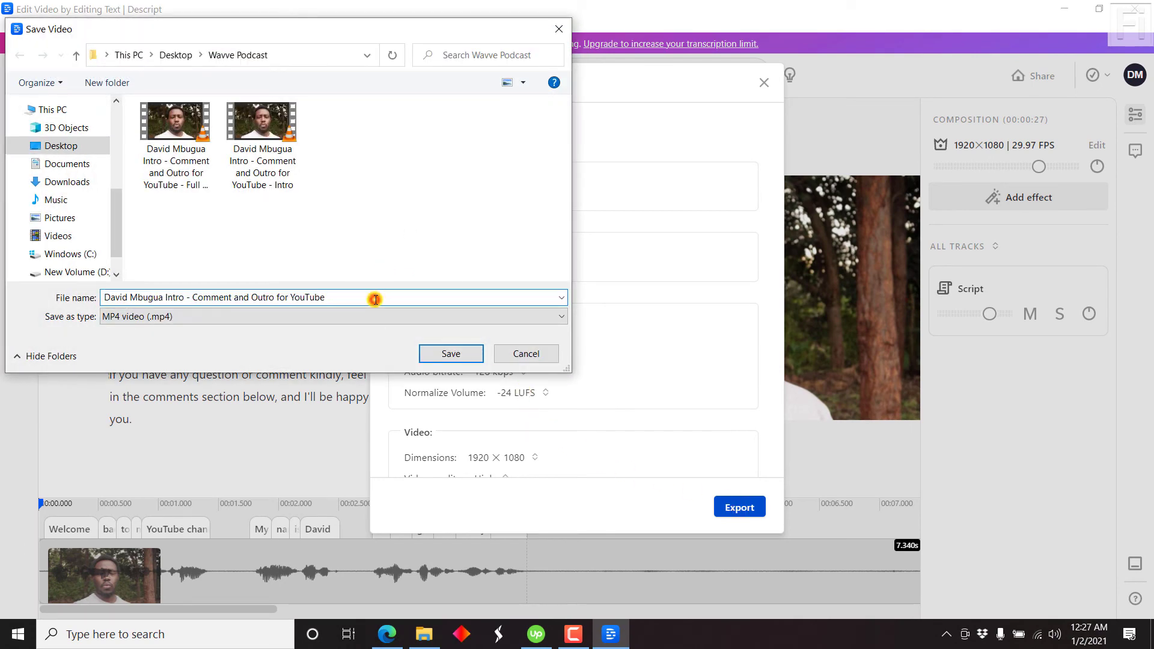
{"action": "type", "text": "- 1"}
{"action": "left_click", "coordinate": [450, 353]}
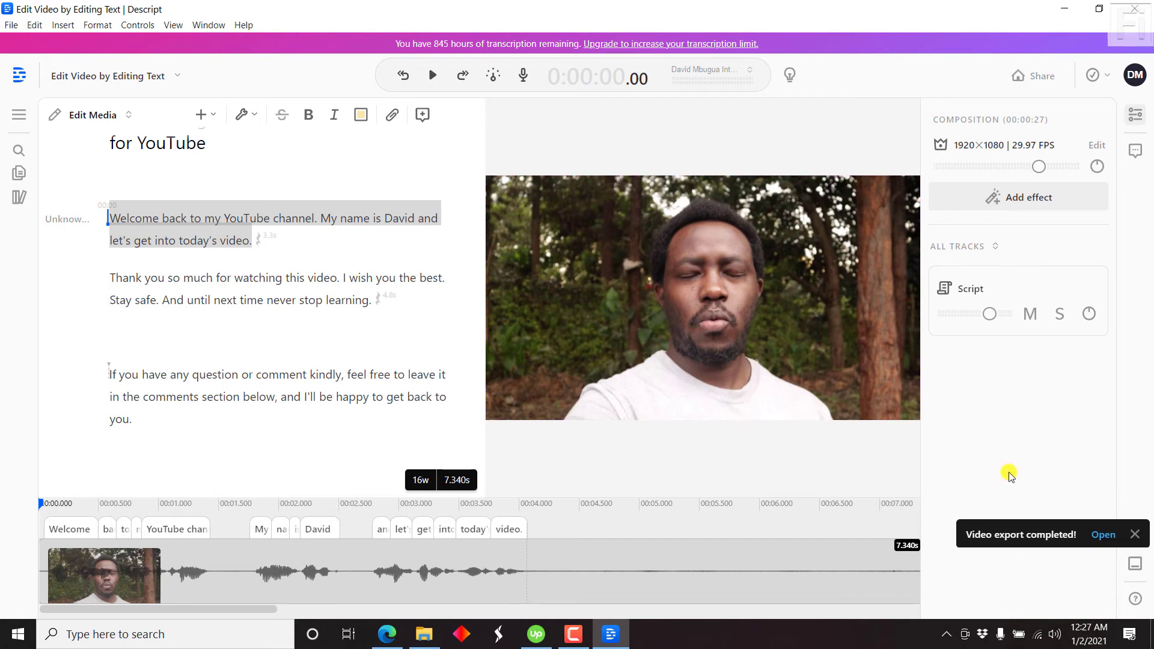
Open the exported clip ending in "- 1" from its folder, play it in VLC media player, and return to Descript.
{"action": "left_click", "coordinate": [1097, 540]}
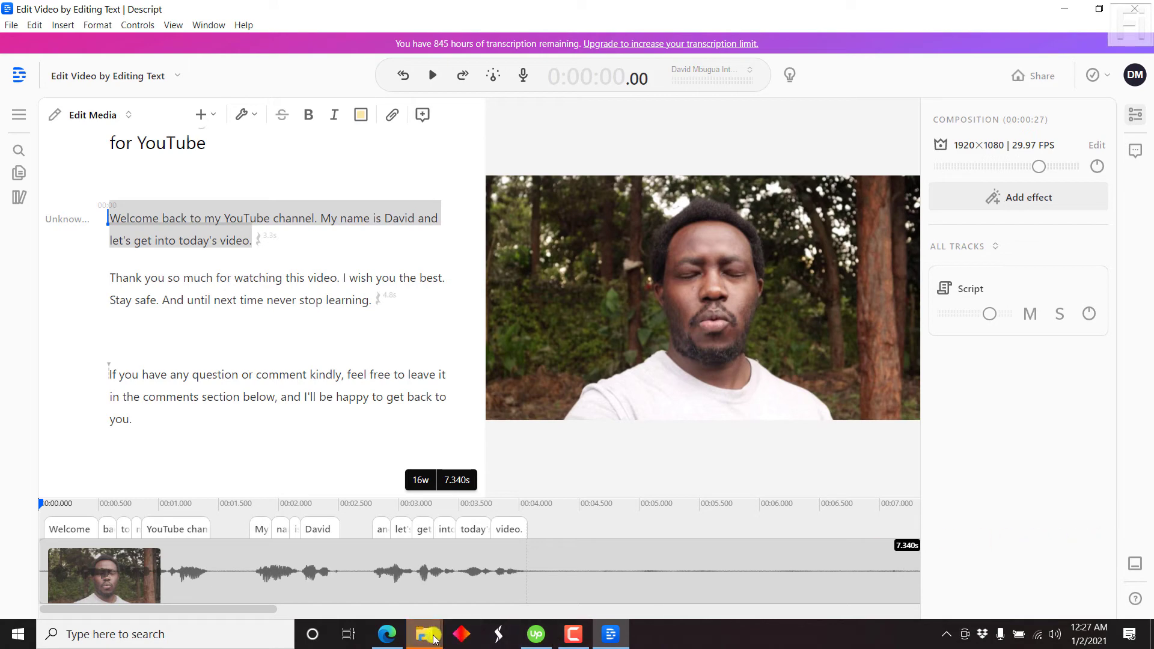
{"action": "mouse_move", "coordinate": [434, 637]}
{"action": "left_click", "coordinate": [505, 582]}
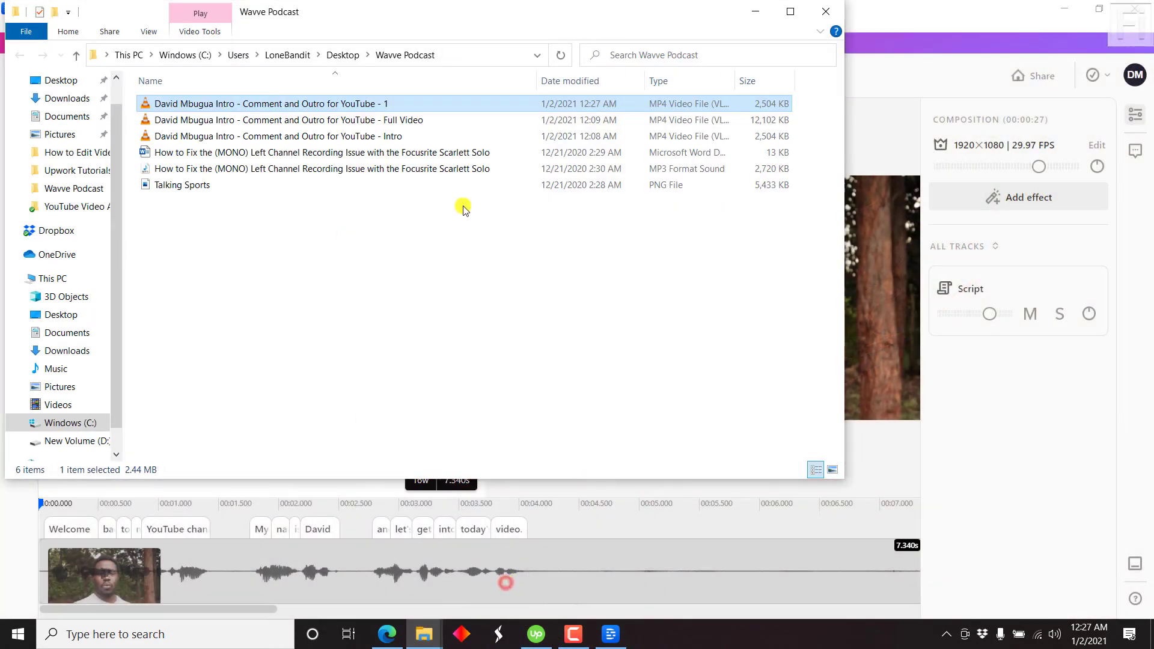
{"action": "double_click", "coordinate": [250, 105]}
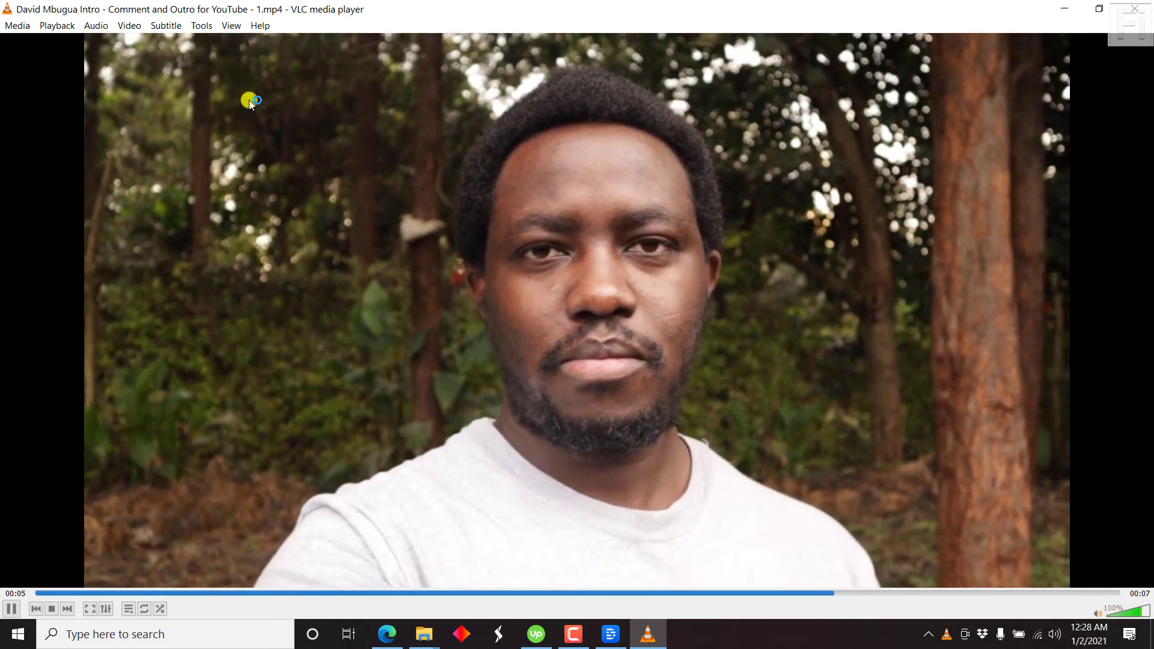
{"action": "left_click", "coordinate": [506, 343]}
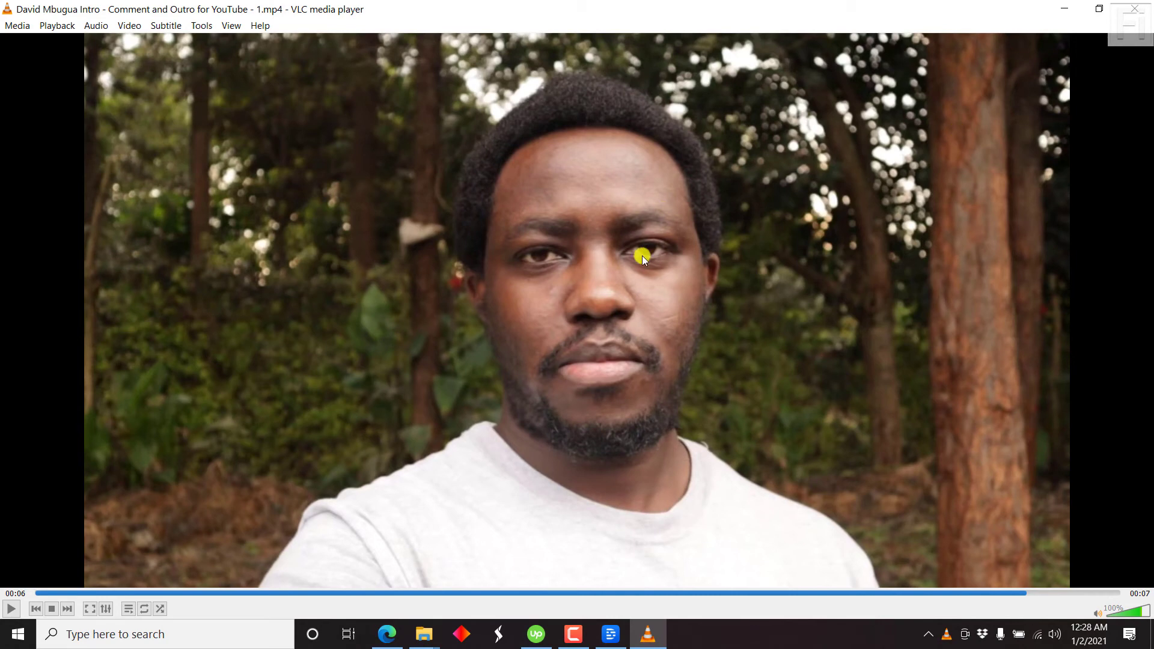
{"action": "left_click", "coordinate": [1064, 10]}
{"action": "left_click", "coordinate": [756, 11]}
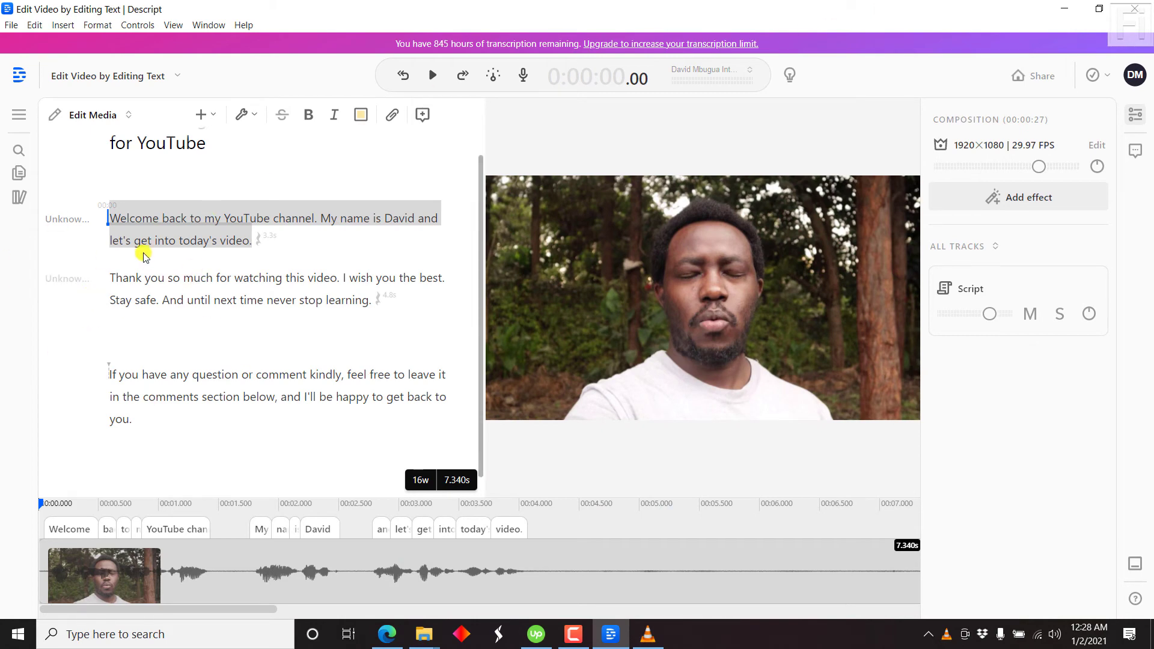
Select the "Thank you so much for watching this video" paragraph and open the video export settings for it.
{"action": "left_click_drag", "start_coordinate": [373, 306], "coordinate": [110, 278]}
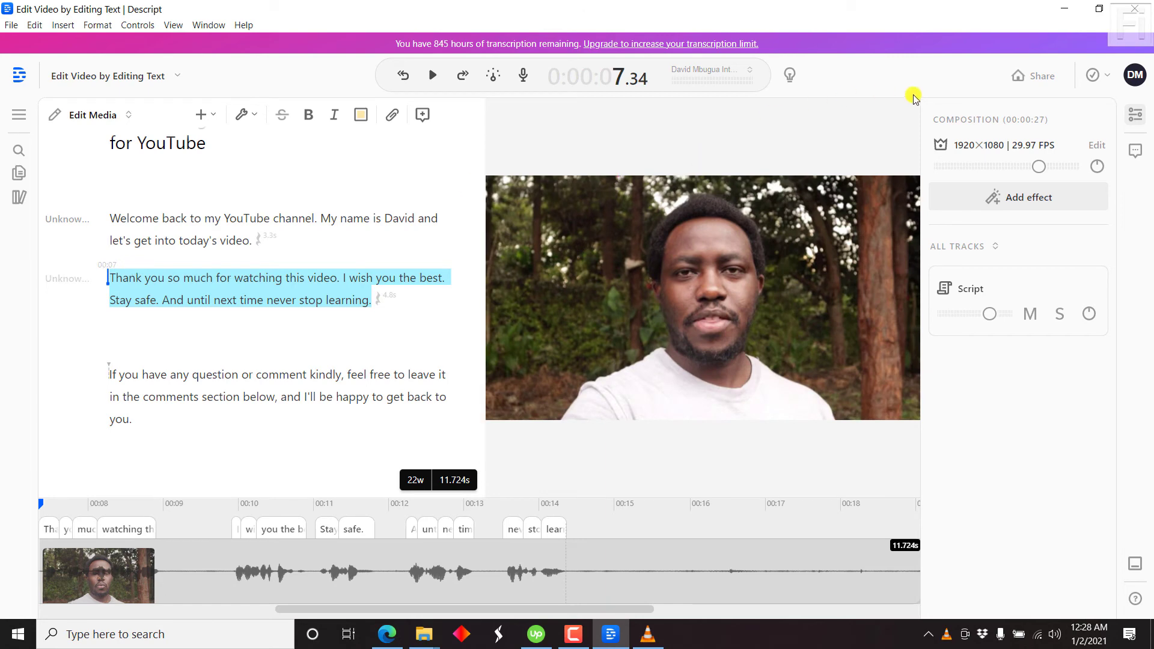
{"action": "left_click", "coordinate": [1031, 75]}
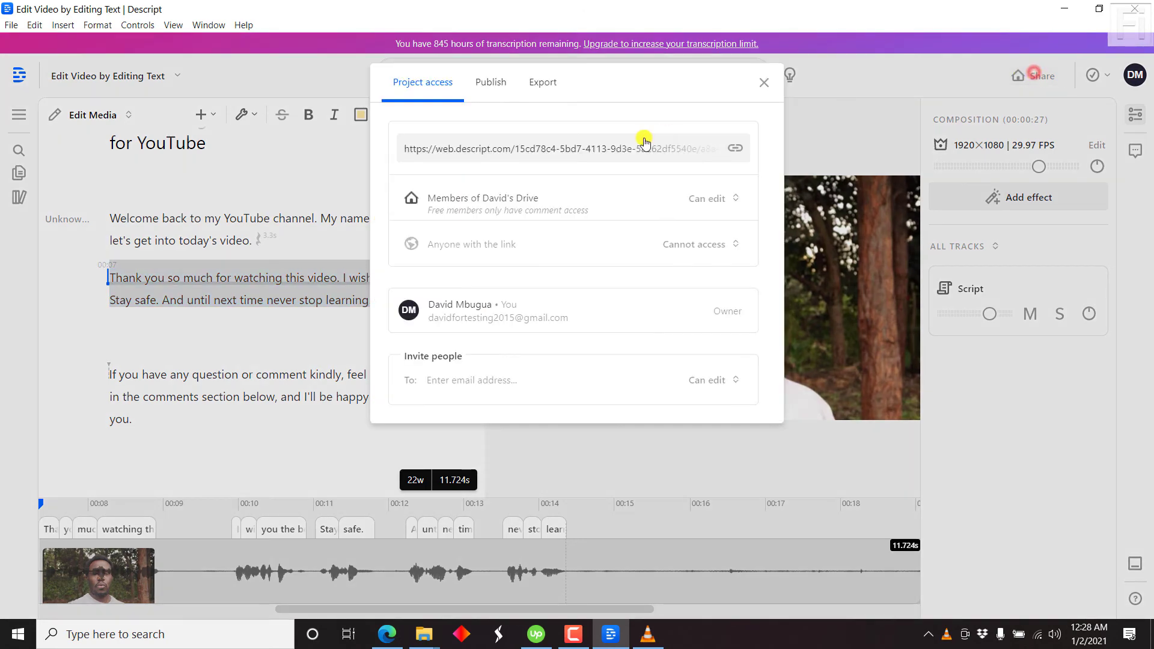
{"action": "left_click", "coordinate": [541, 81]}
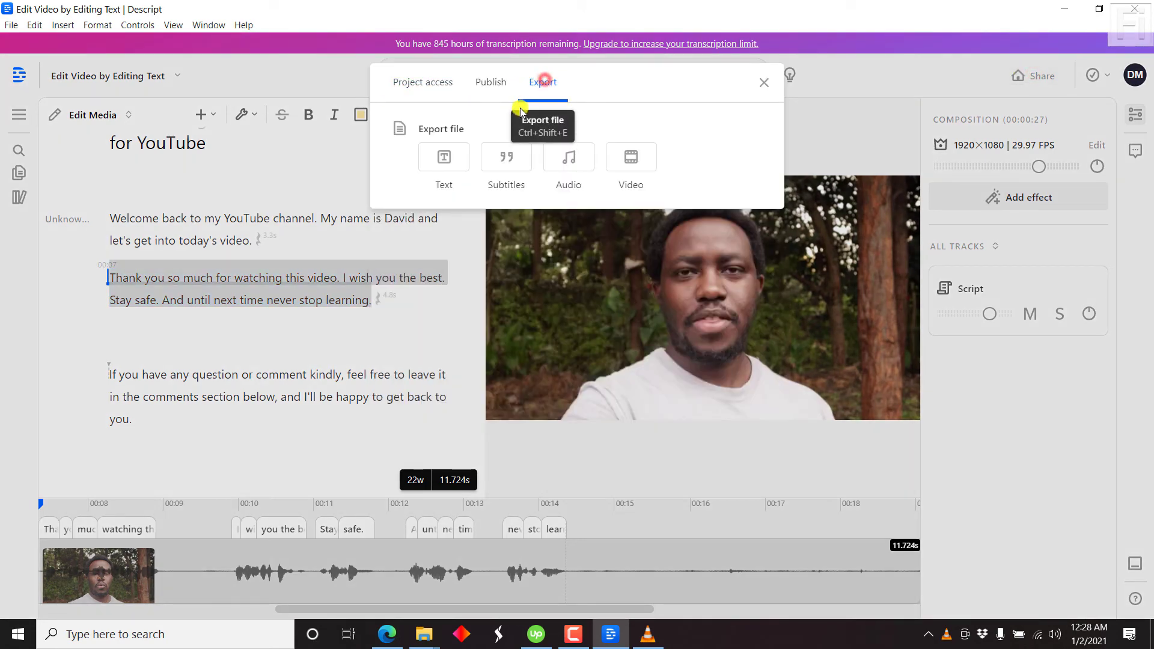
{"action": "left_click", "coordinate": [631, 157]}
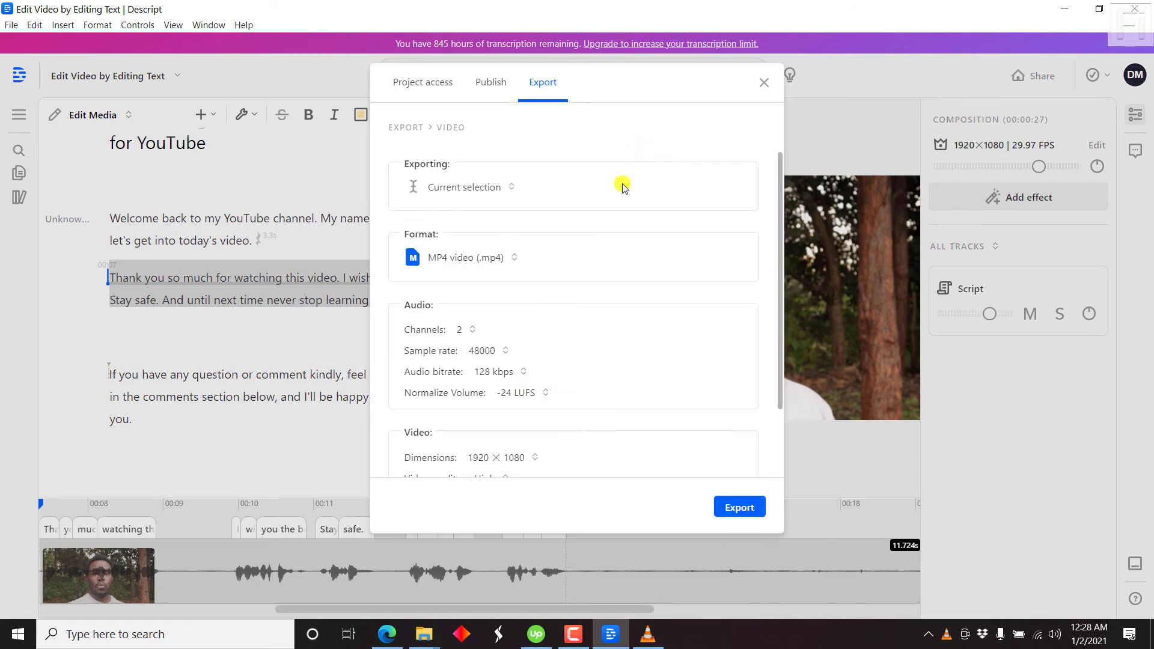
Export the current selection as an MP4 video into the Wavve Podcast folder, appending "- 2" to the suggested file name.
{"action": "left_click", "coordinate": [737, 506]}
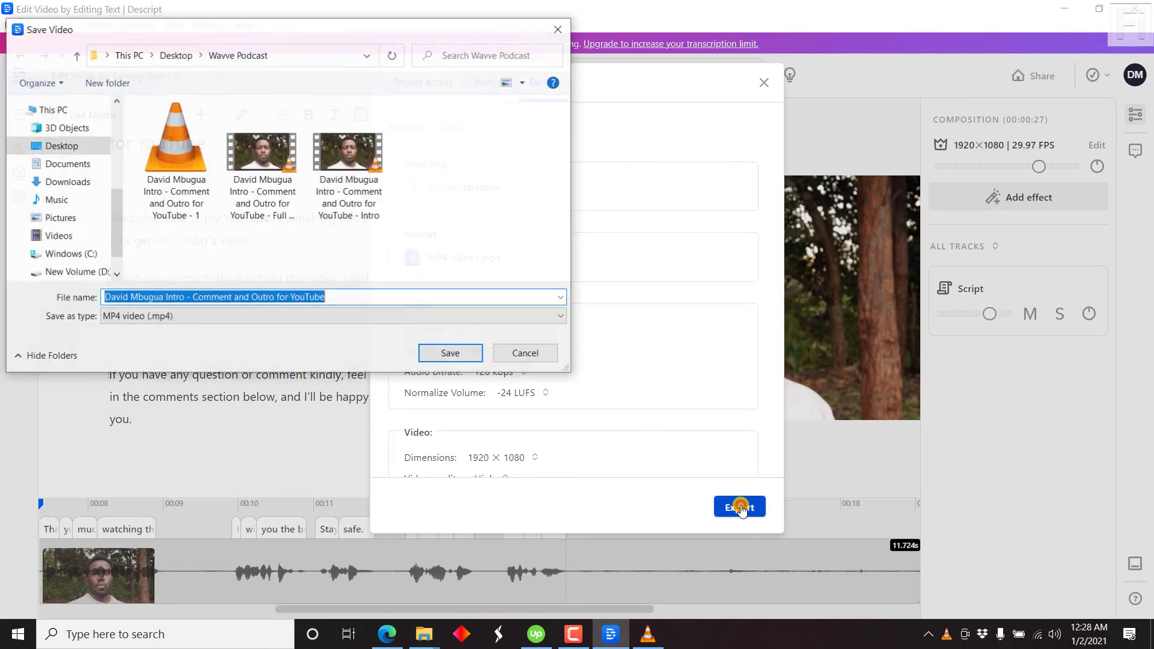
{"action": "key", "text": "End"}
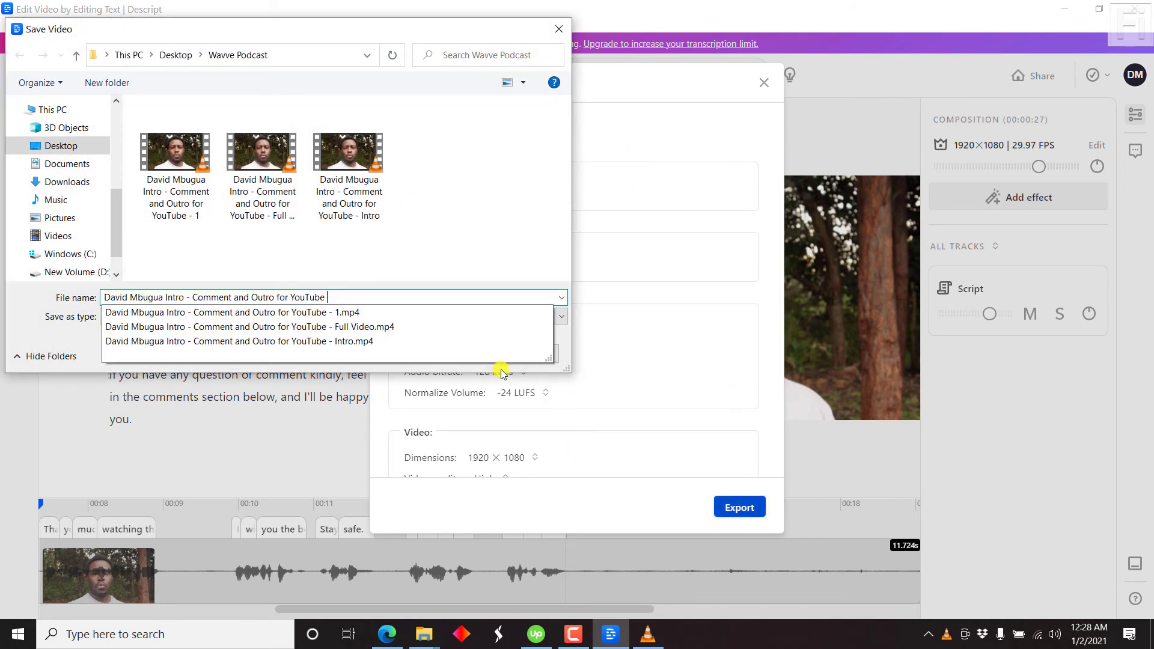
{"action": "type", "text": "- 1"}
{"action": "key", "text": "BackSpace"}
{"action": "type", "text": "2"}
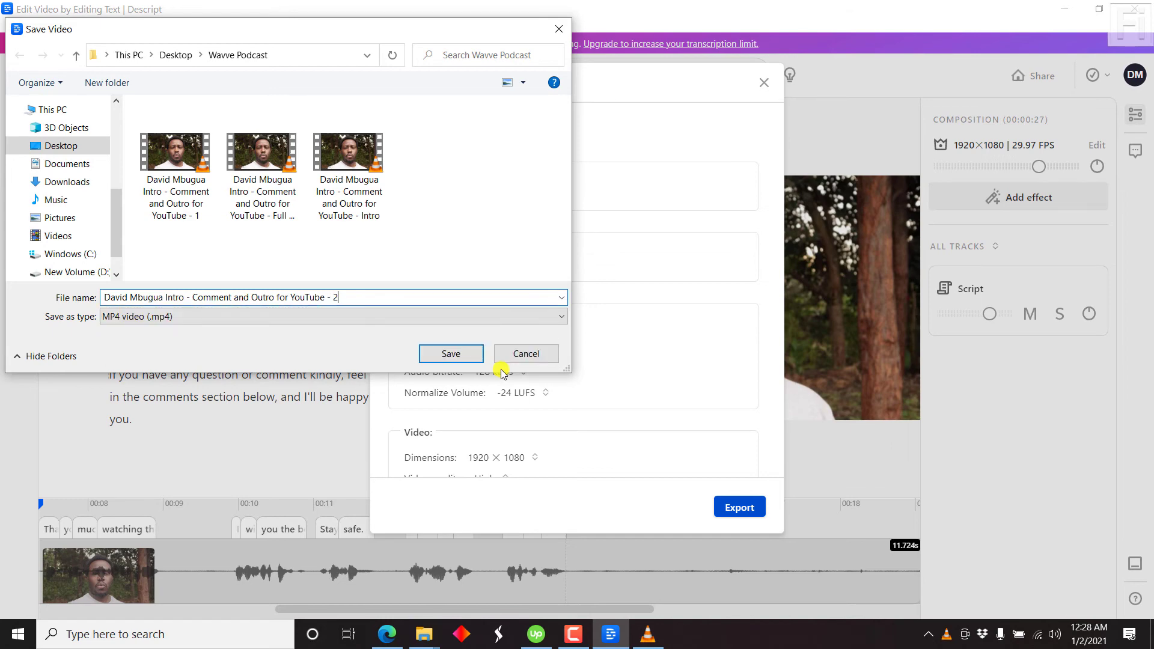
{"action": "left_click", "coordinate": [448, 352]}
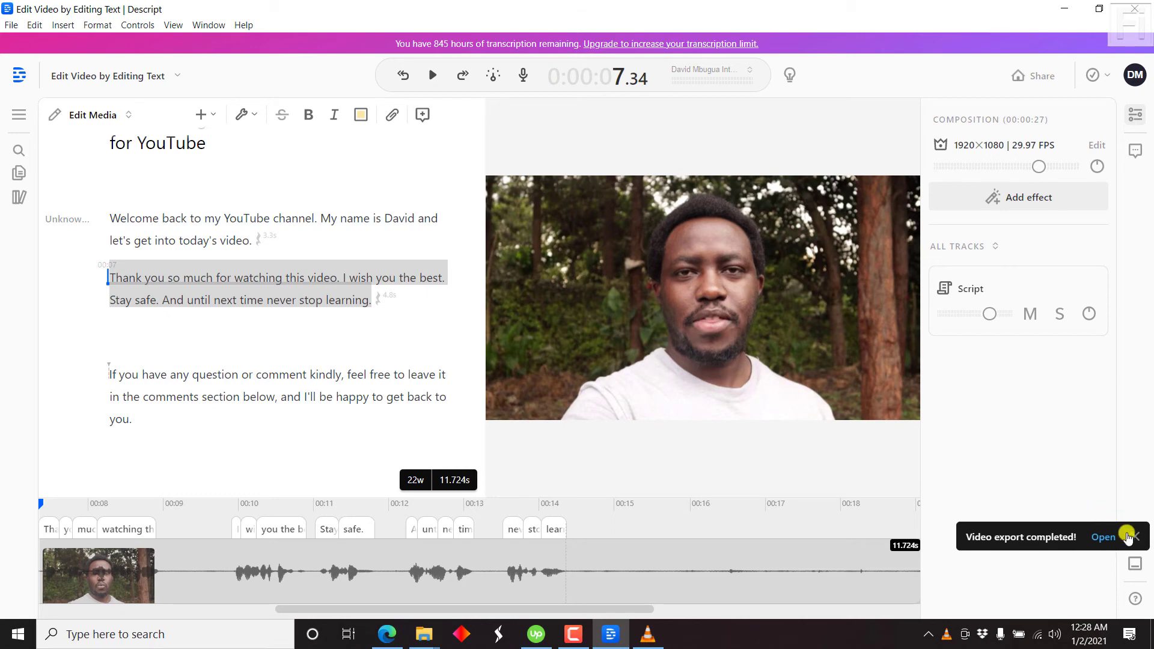
Open the exported clip ending in "- 2" from its folder, play part of it in VLC media player, and return to Descript.
{"action": "left_click", "coordinate": [1128, 537]}
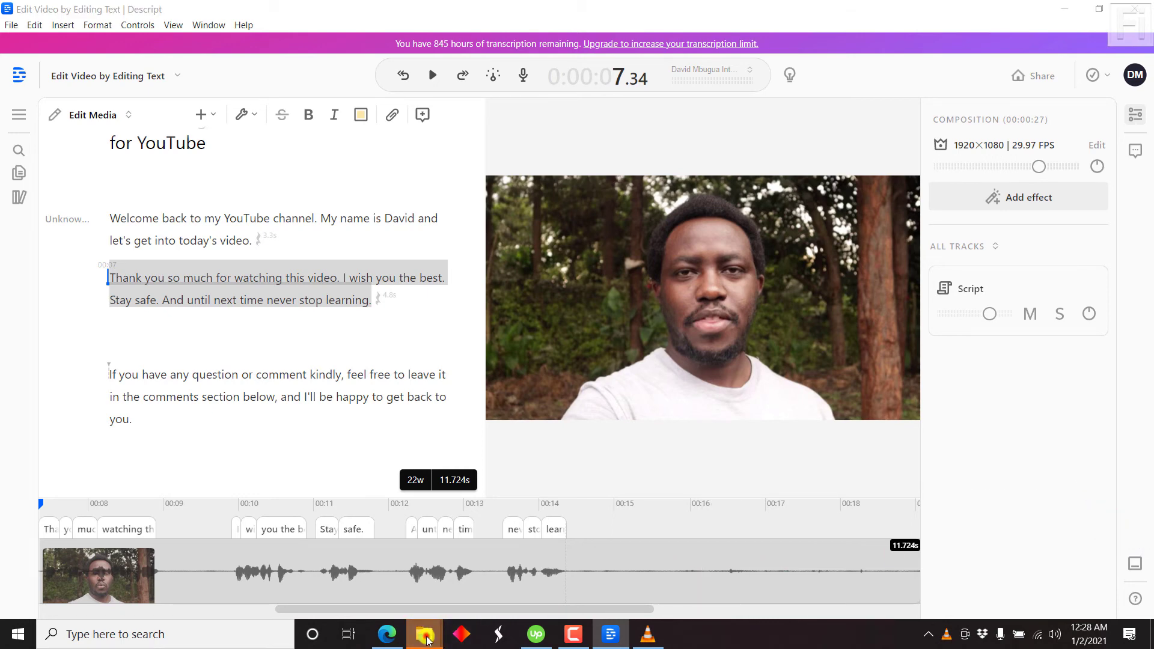
{"action": "mouse_move", "coordinate": [426, 636]}
{"action": "left_click", "coordinate": [538, 555]}
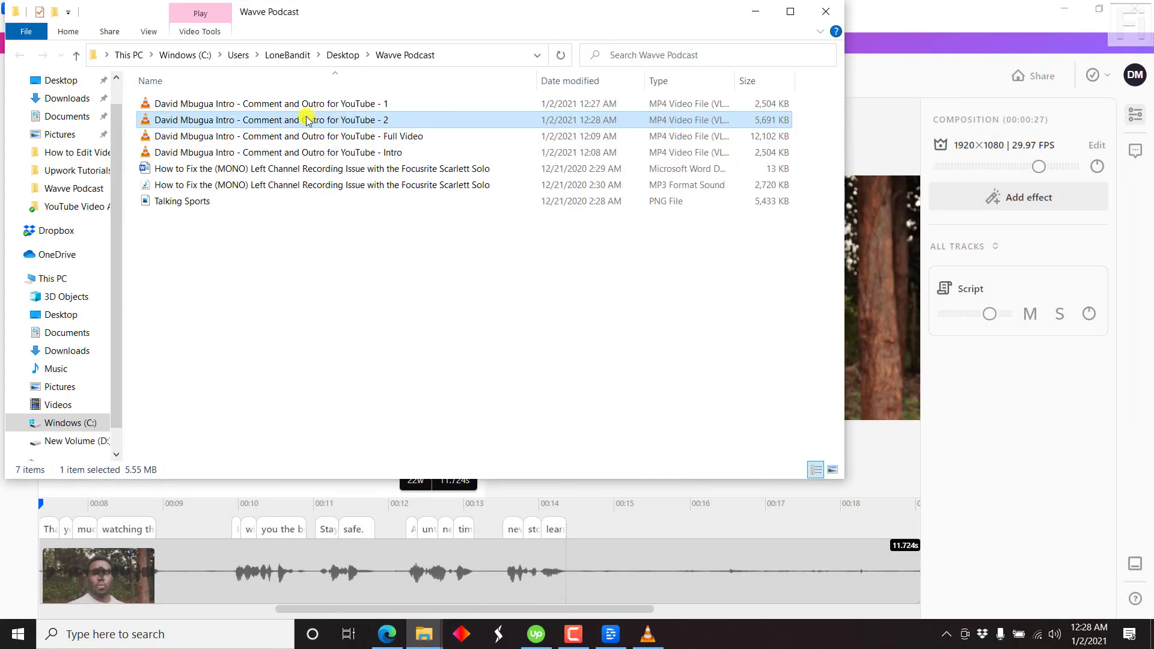
{"action": "double_click", "coordinate": [306, 119]}
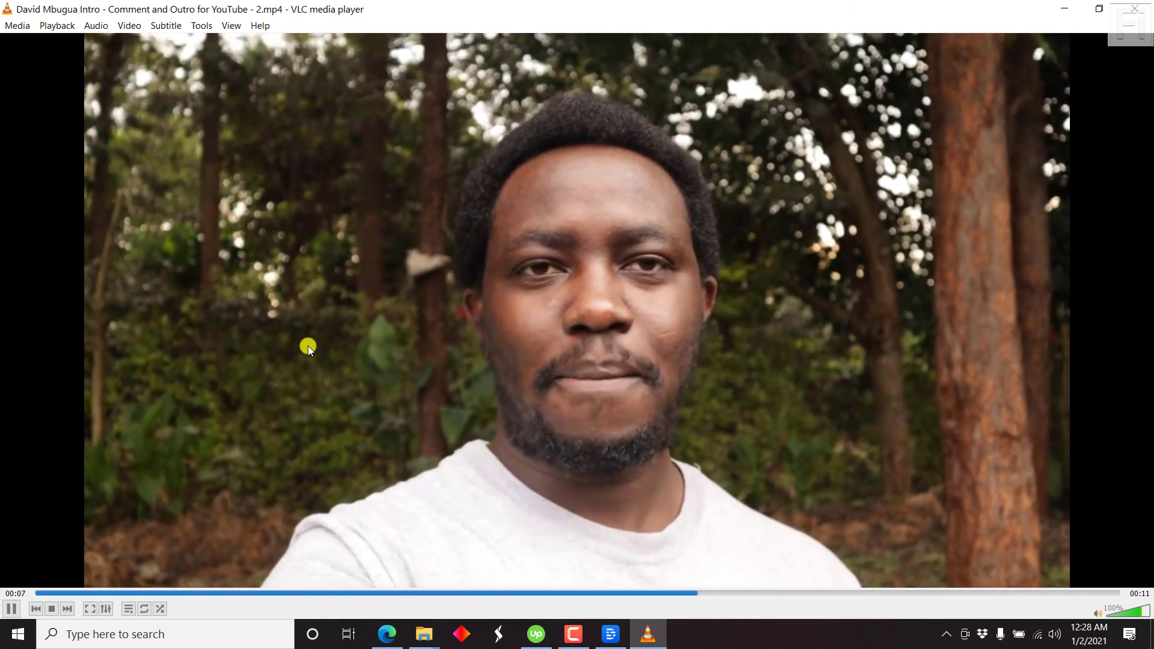
{"action": "key", "text": "space"}
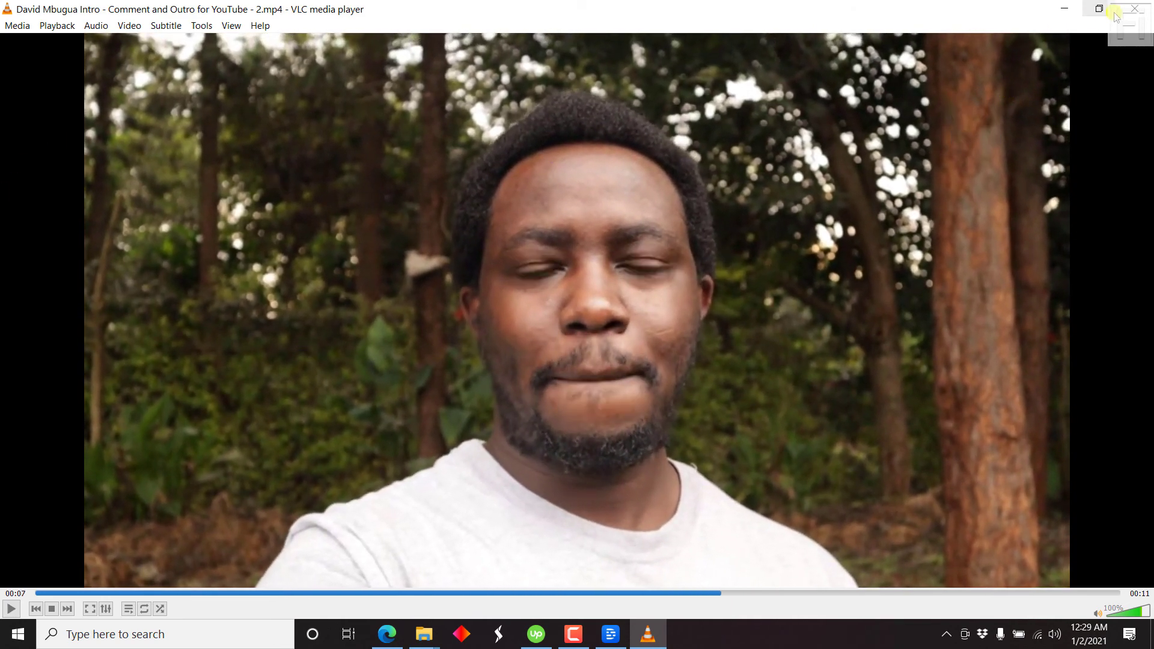
{"action": "left_click", "coordinate": [1134, 8]}
{"action": "key", "text": "alt+Tab"}
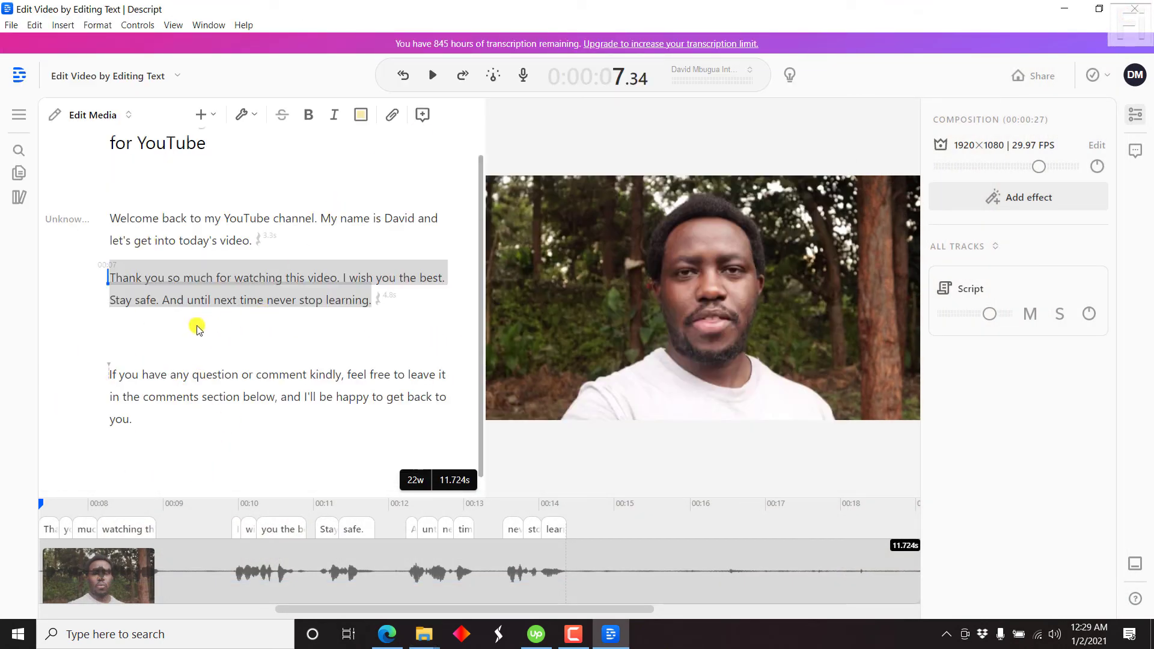
Clear the paragraph selection, open the video export settings for the current composition, and review the format, audio and video options.
{"action": "left_click", "coordinate": [289, 337]}
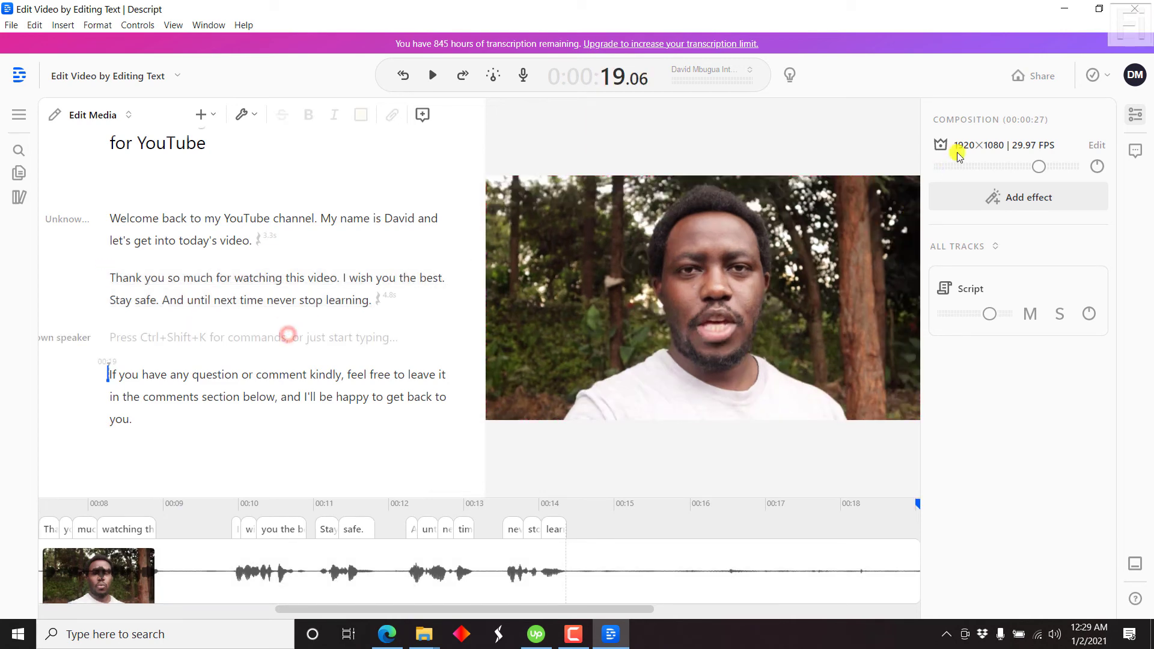
{"action": "left_click", "coordinate": [1043, 76]}
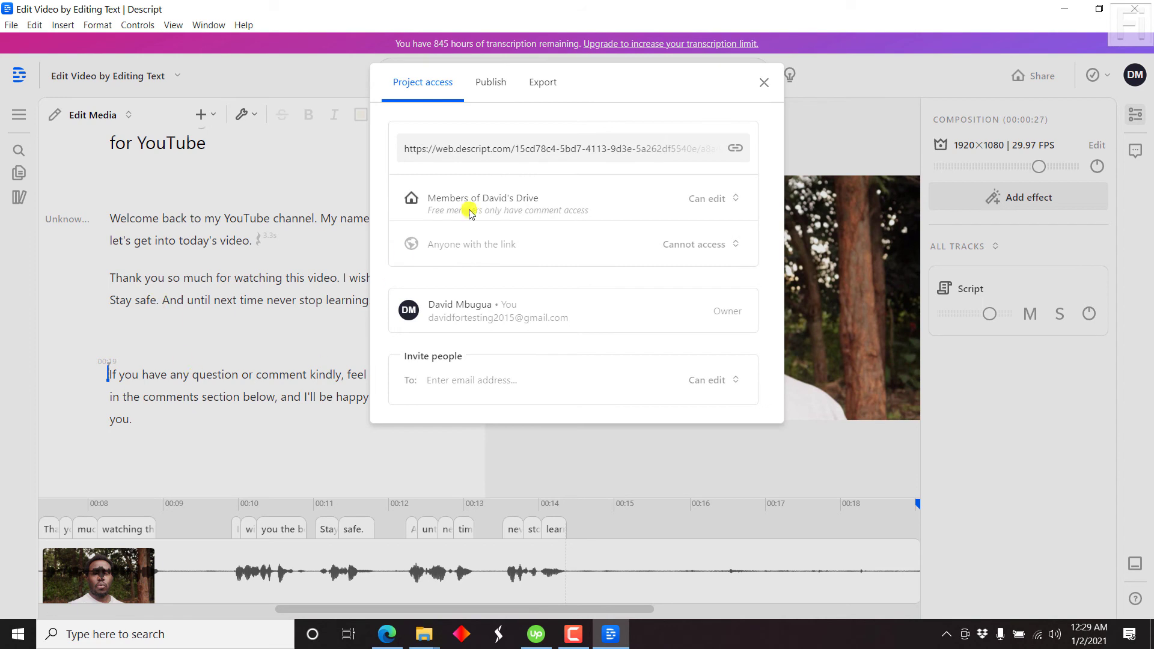
{"action": "left_click", "coordinate": [542, 82]}
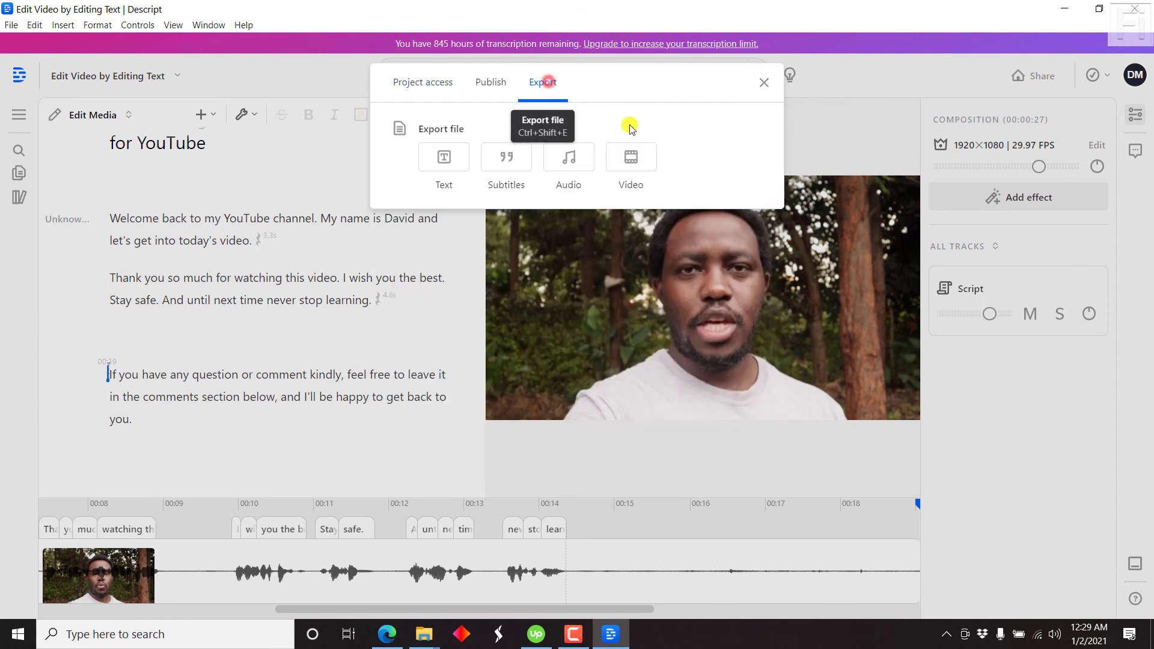
{"action": "left_click", "coordinate": [640, 155]}
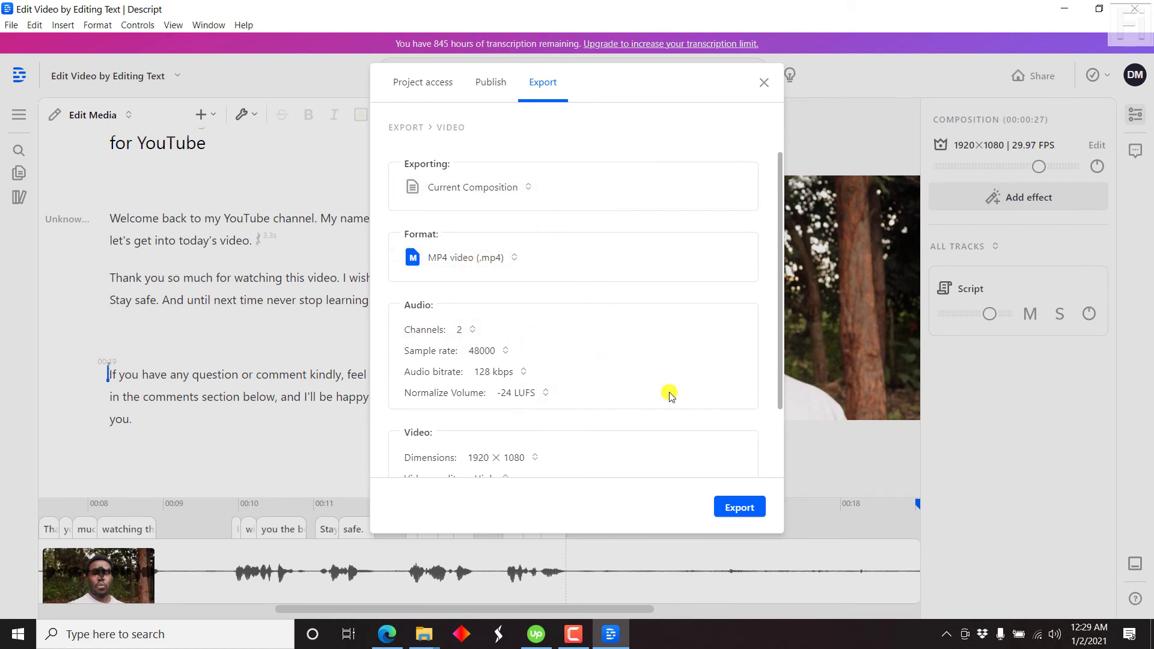
{"action": "left_click_drag", "start_coordinate": [780, 322], "coordinate": [773, 395]}
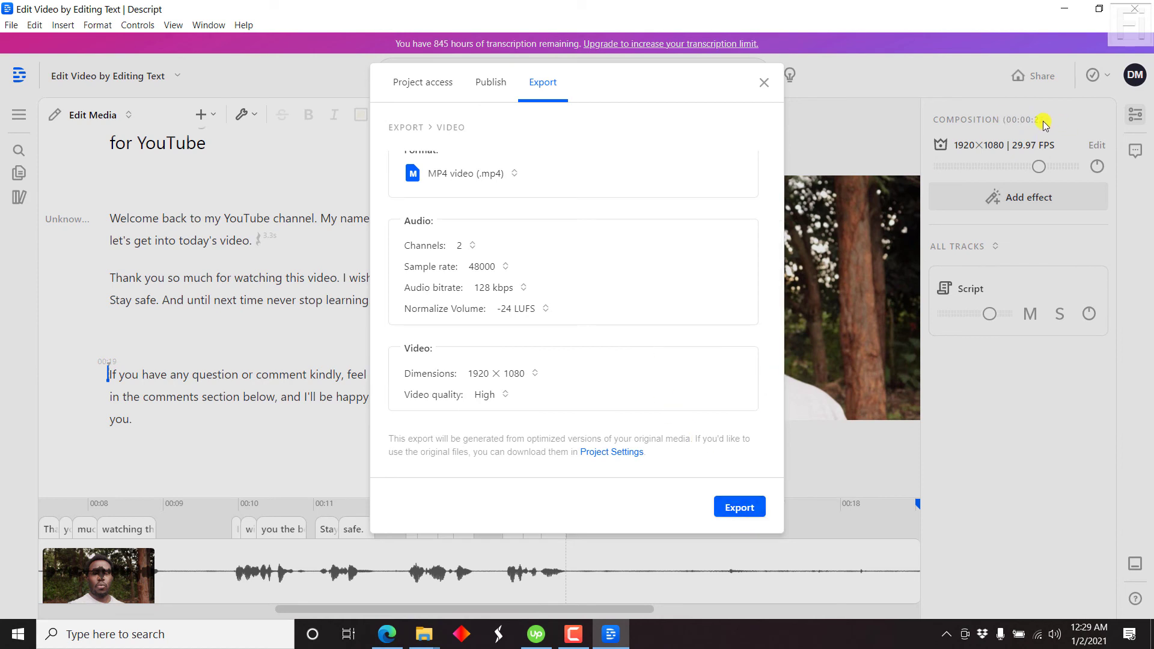
Export the whole composition as an MP4 video into the Wavve Podcast folder, appending "- Final Video" to the suggested file name.
{"action": "left_click", "coordinate": [737, 519]}
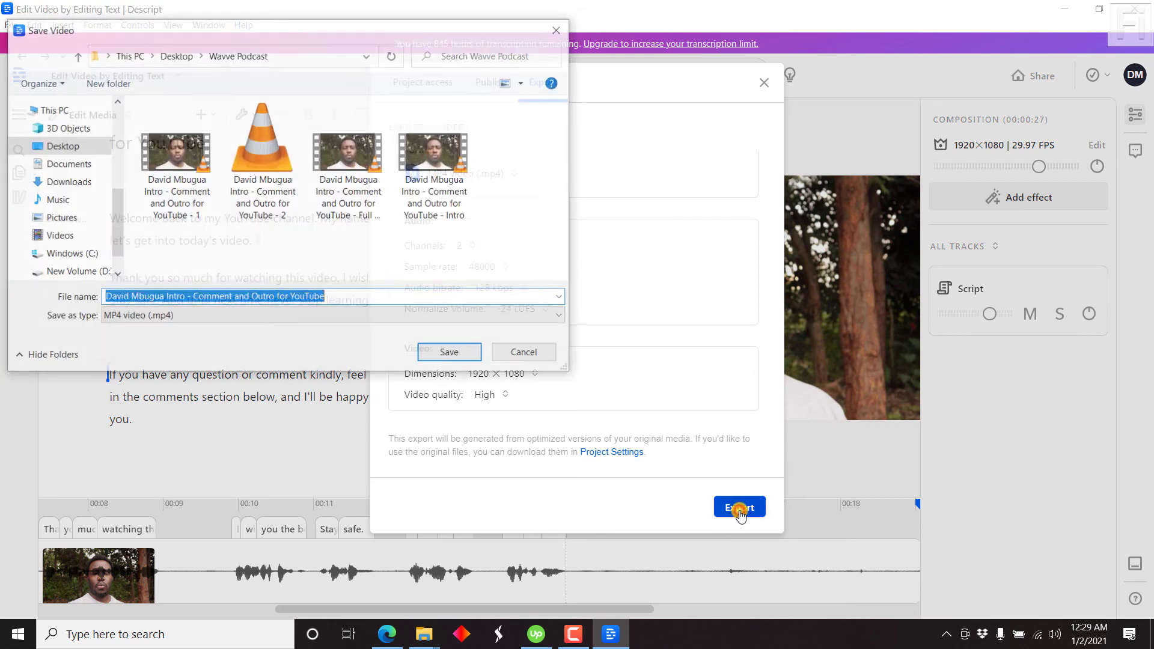
{"action": "left_click", "coordinate": [388, 303]}
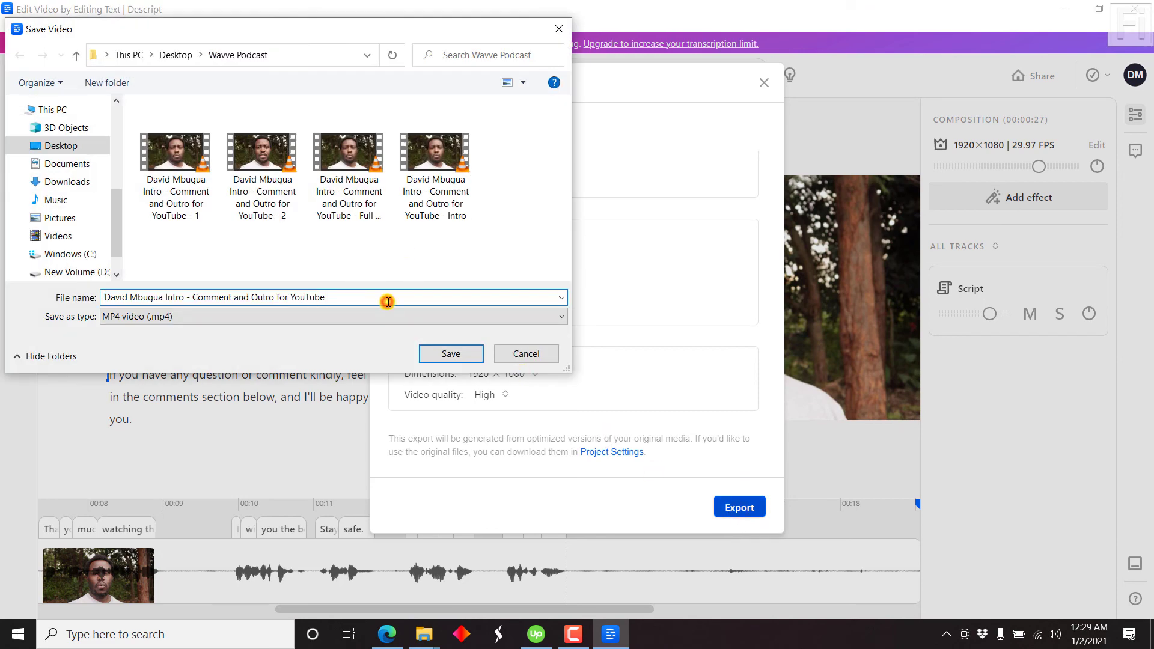
{"action": "type", "text": "- "}
{"action": "type", "text": "Fi"}
{"action": "key", "text": "BackSpace"}
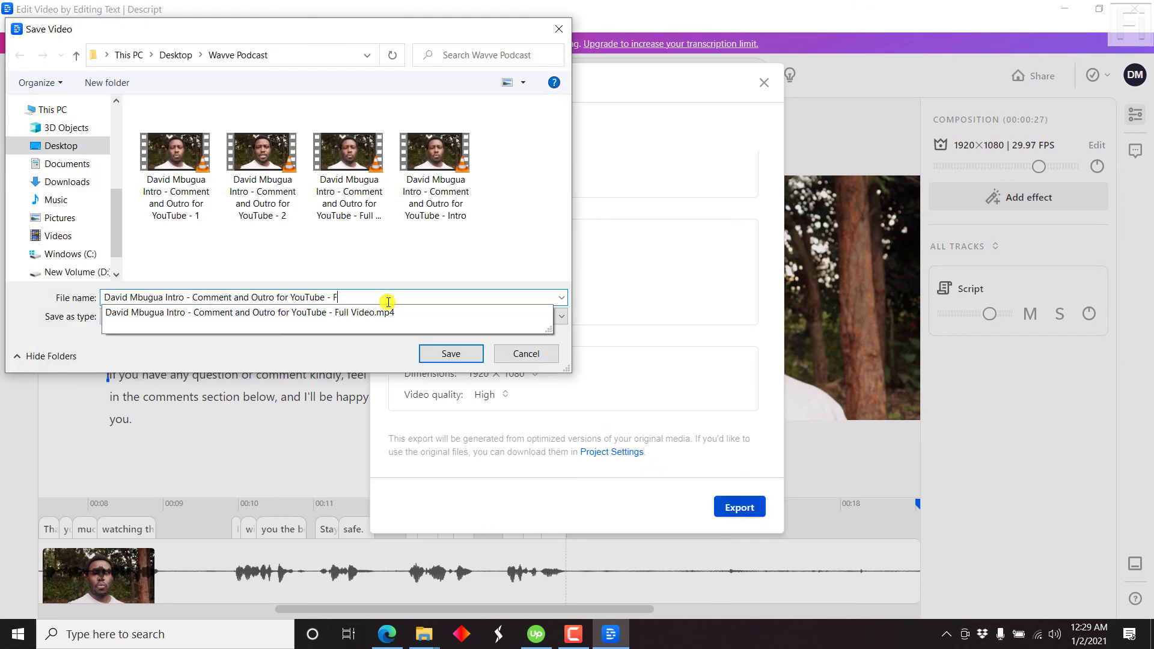
{"action": "type", "text": "inal Video"}
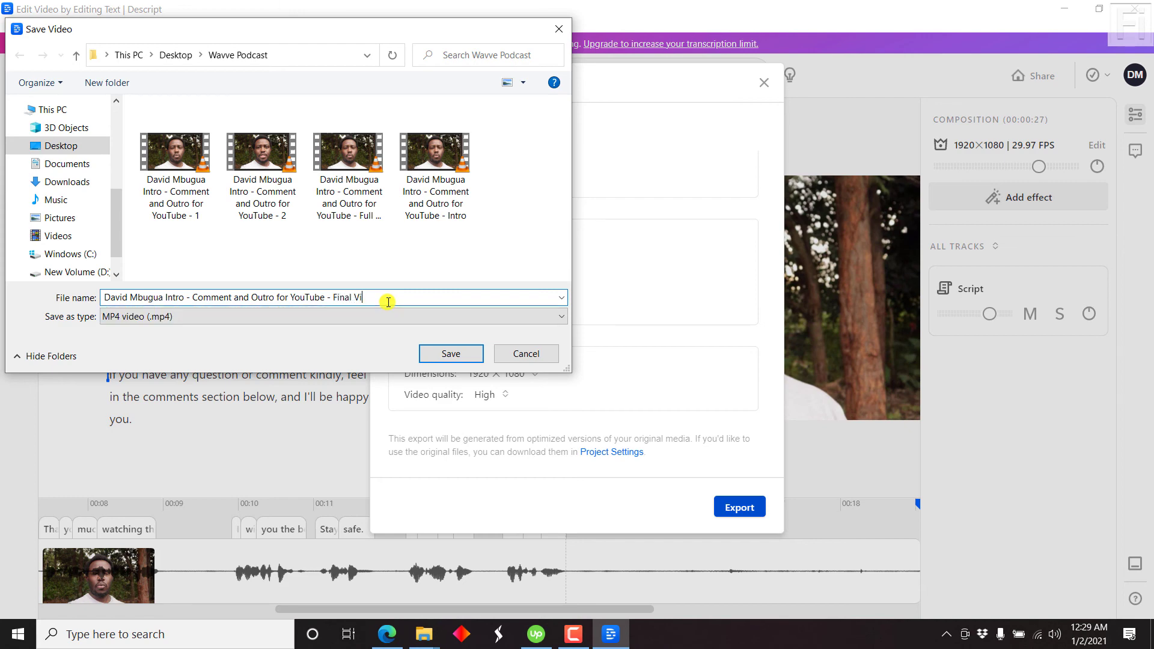
{"action": "left_click", "coordinate": [451, 353]}
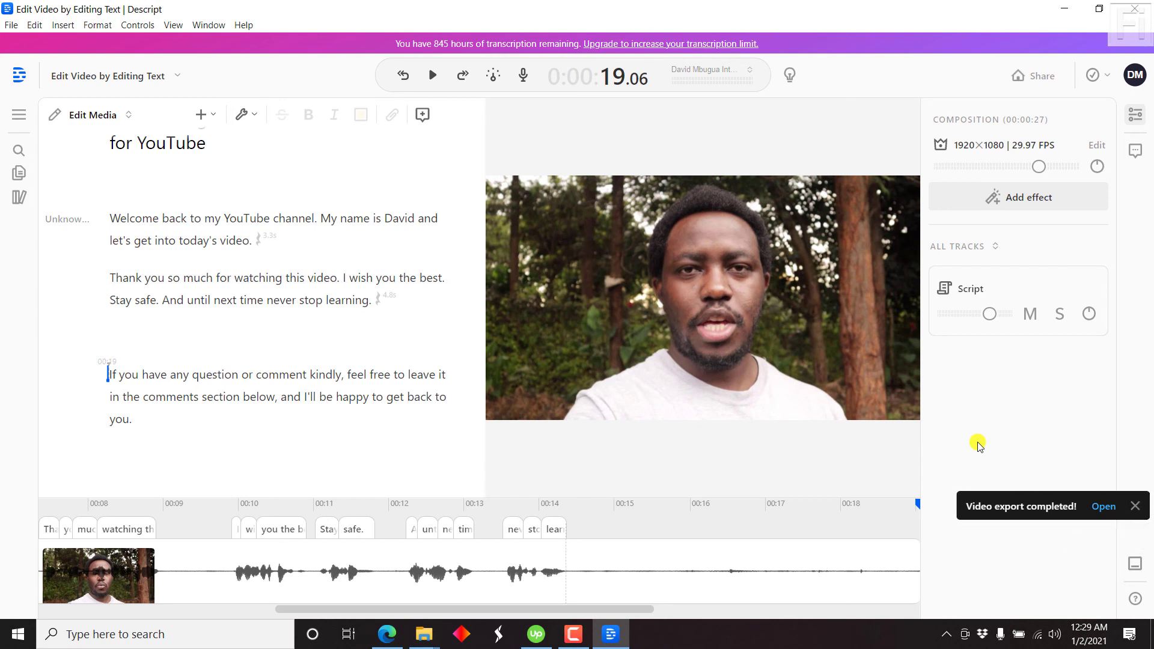
Open the exported "Final Video" file from the Wavve Podcast folder and play it in VLC media player, pausing and resuming playback.
{"action": "left_click", "coordinate": [1109, 541]}
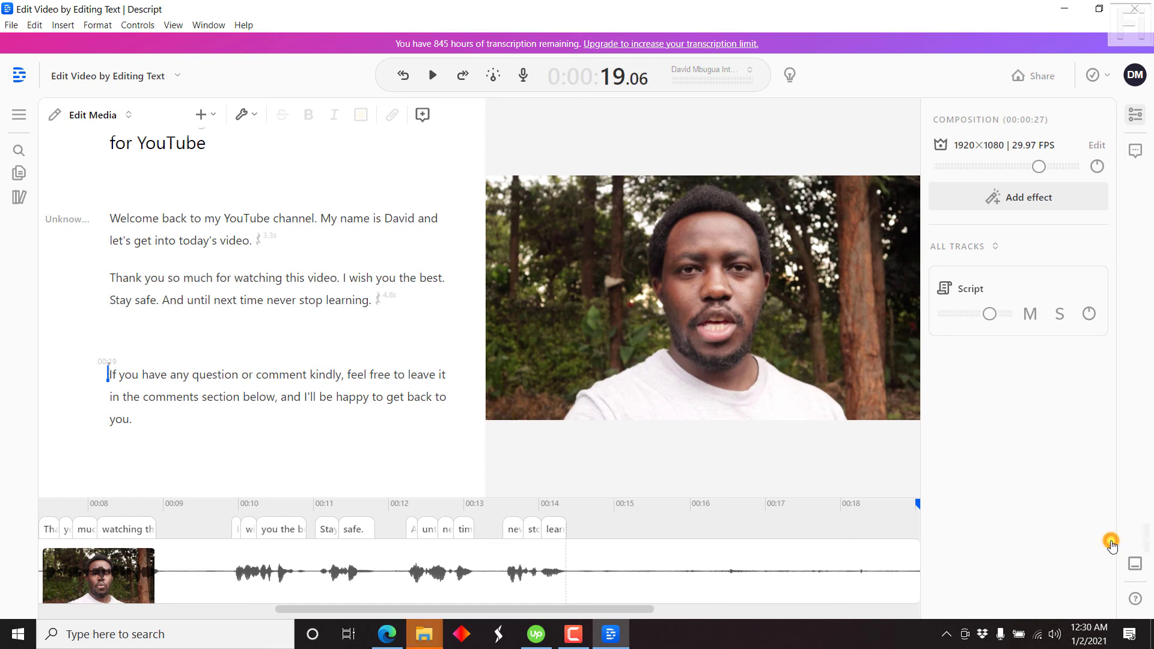
{"action": "mouse_move", "coordinate": [426, 643]}
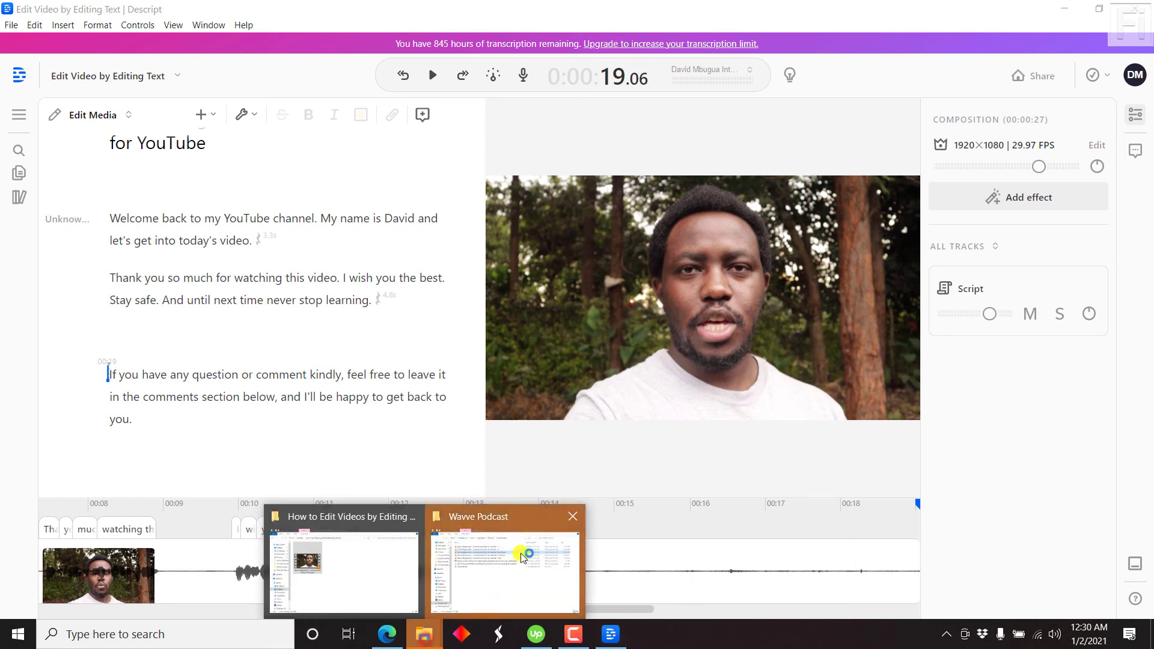
{"action": "left_click", "coordinate": [521, 553]}
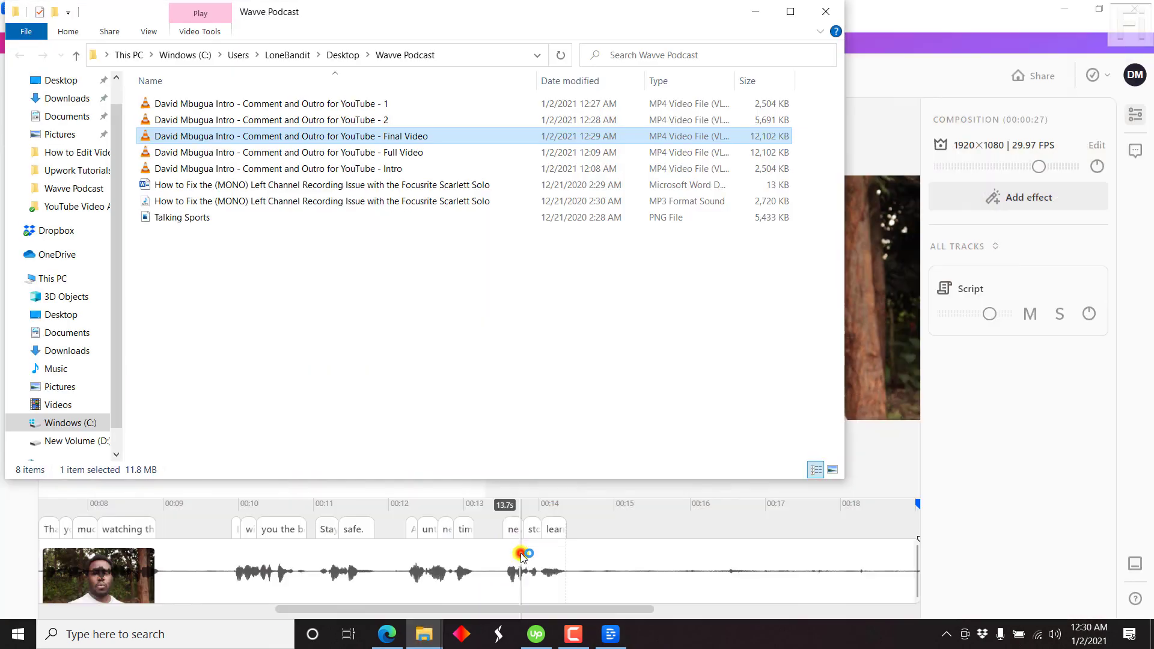
{"action": "double_click", "coordinate": [358, 138]}
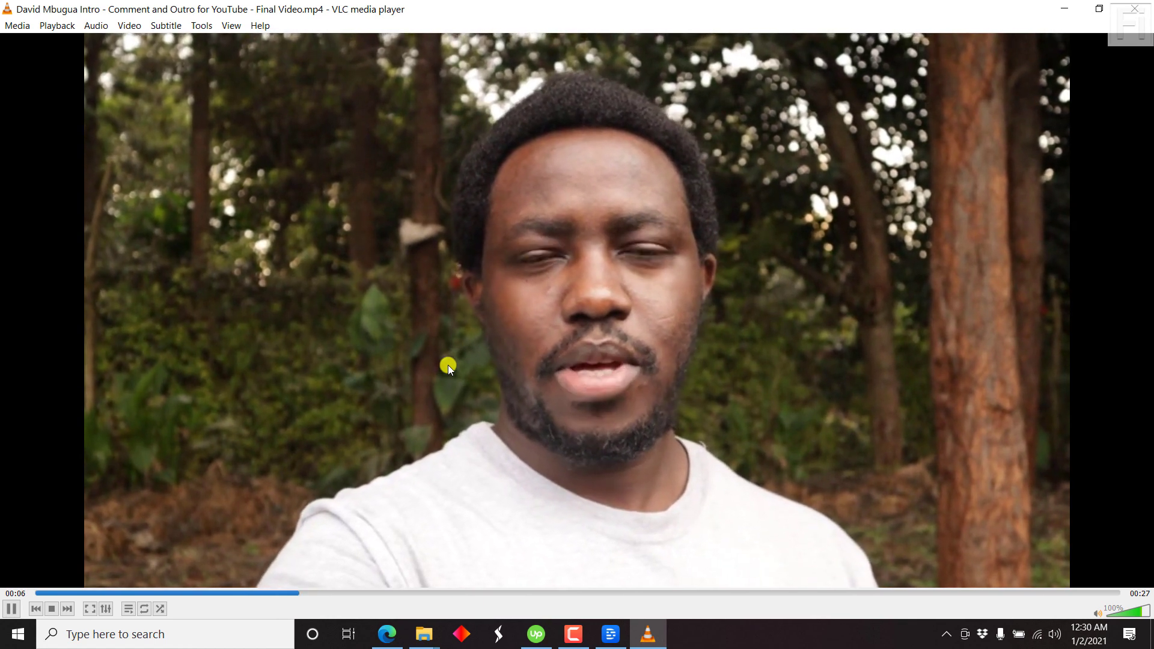
{"action": "key", "text": "space"}
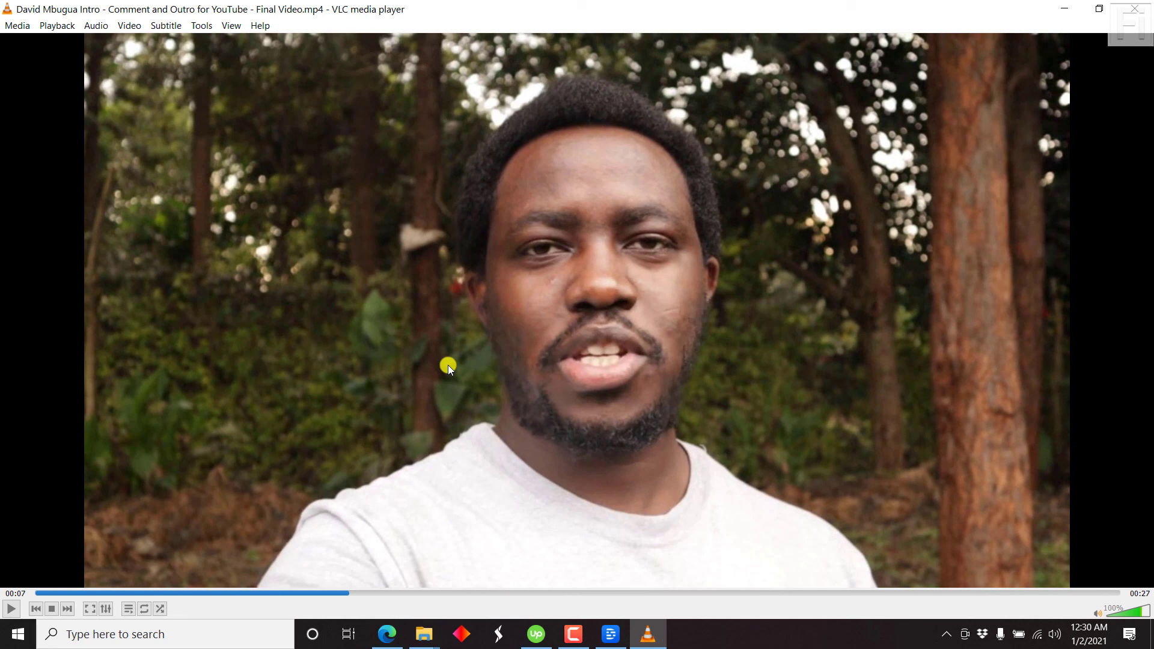
{"action": "key", "text": "space"}
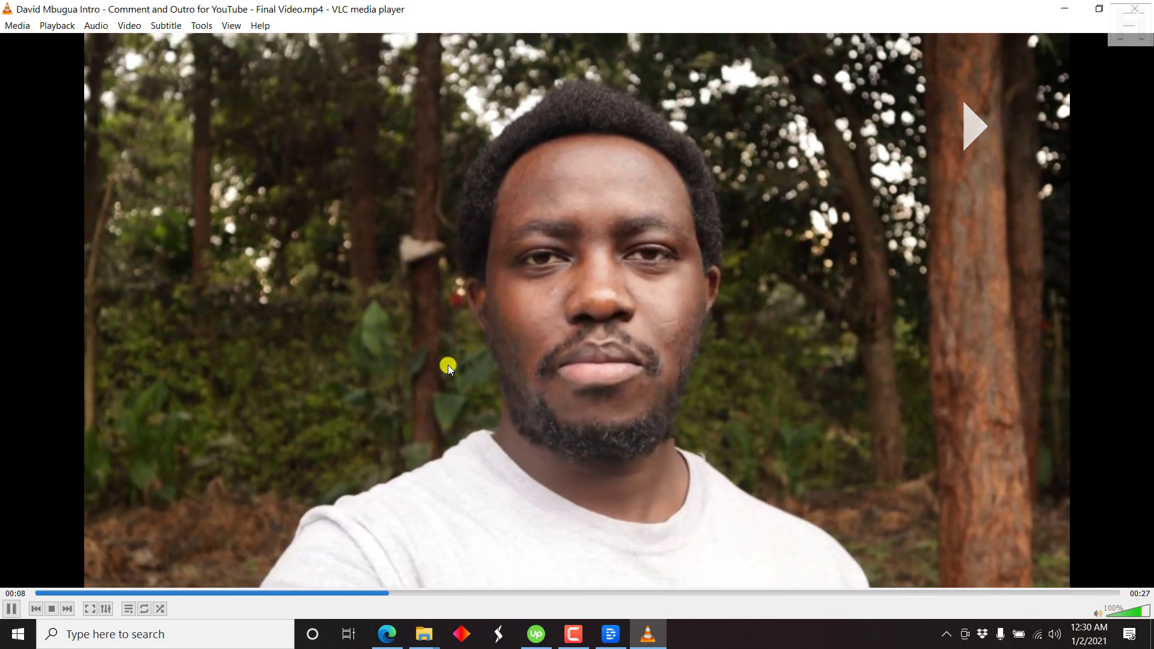